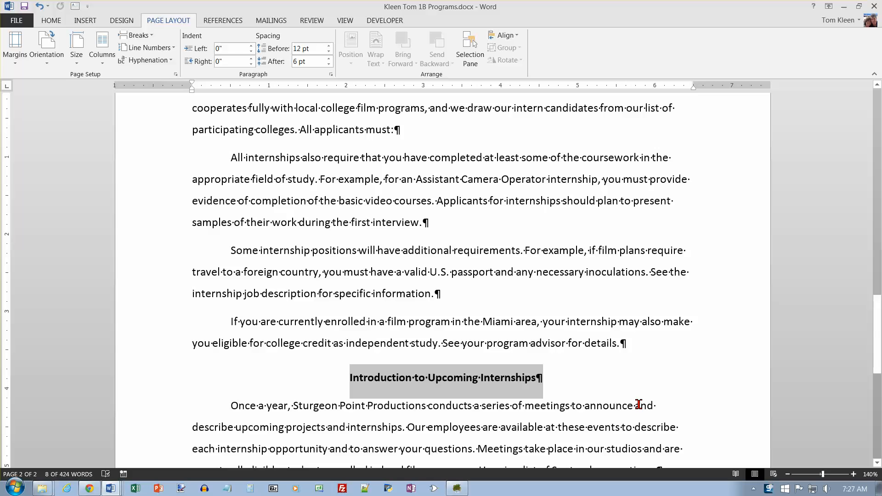
# - Format the production types from "Short feature films" through "Recordings of live concerts, sporting events, or theatrical productions" as a bulleted list
pyautogui.hotkey('ctrl', 'Home')
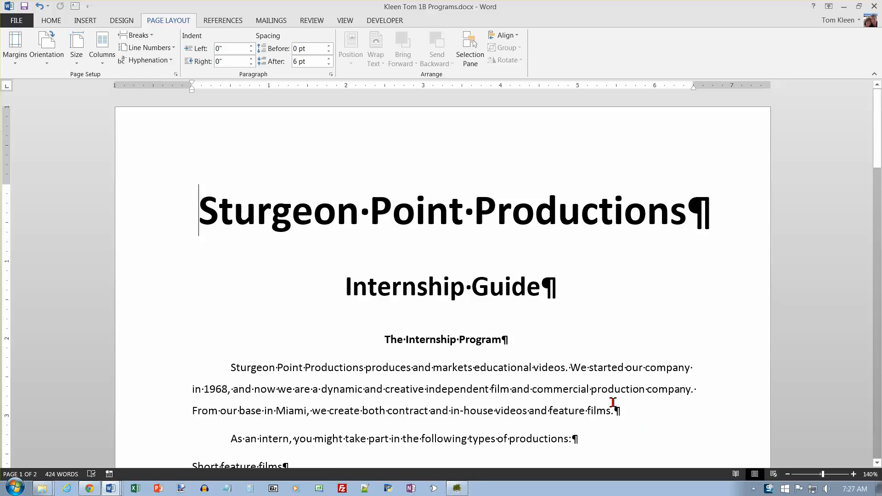
pyautogui.scroll(-3, 611, 404)
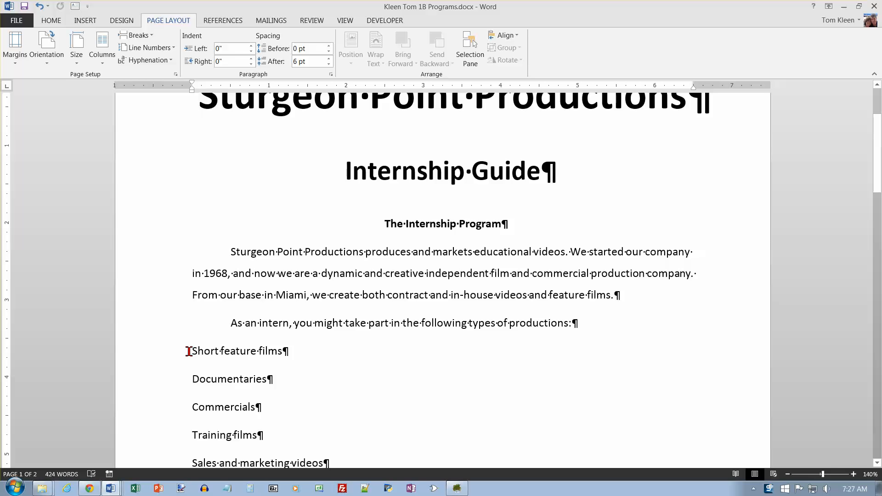
pyautogui.scroll(-1, 169, 356)
pyautogui.scroll(-1, 168, 352)
pyautogui.moveTo(169, 287); pyautogui.dragTo(164, 413)
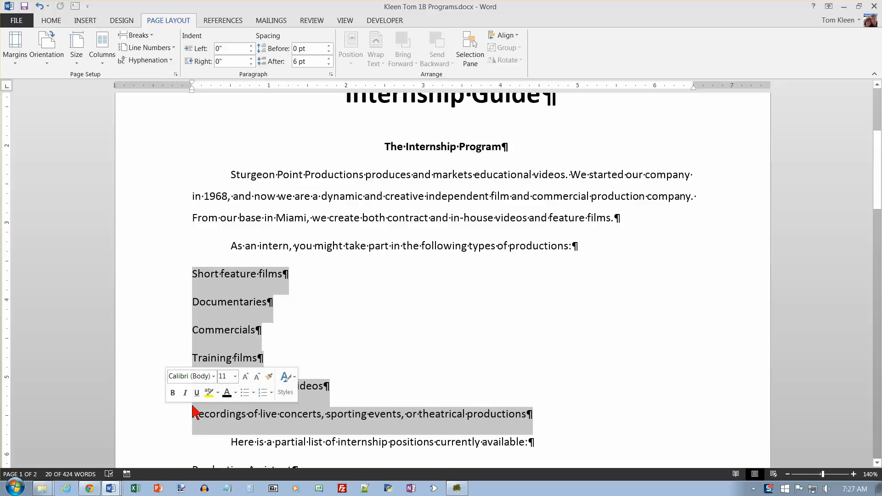
pyautogui.click(51, 21)
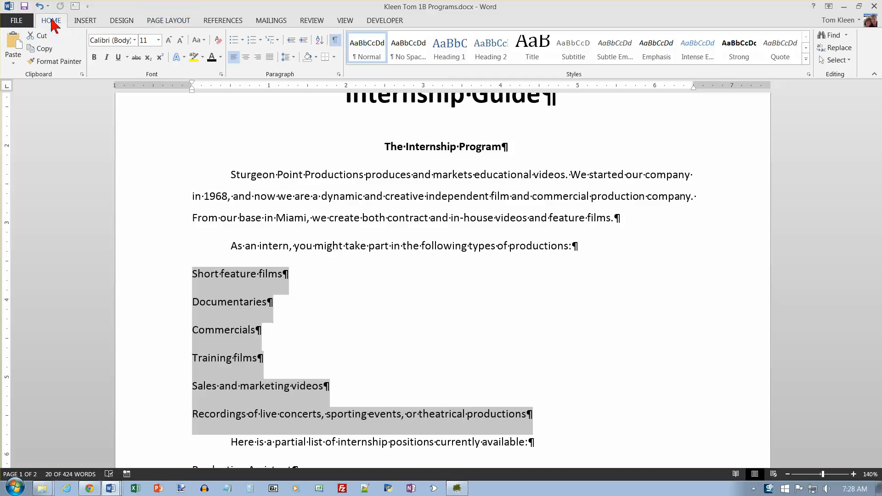
pyautogui.click(235, 40)
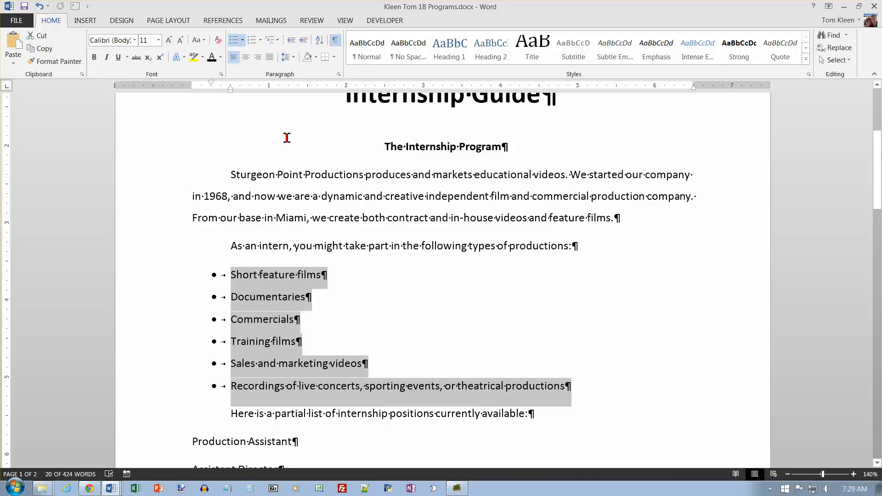
# - Try increasing and decreasing the indent of the bulleted production types list, then restore its original indent
pyautogui.click(303, 40)
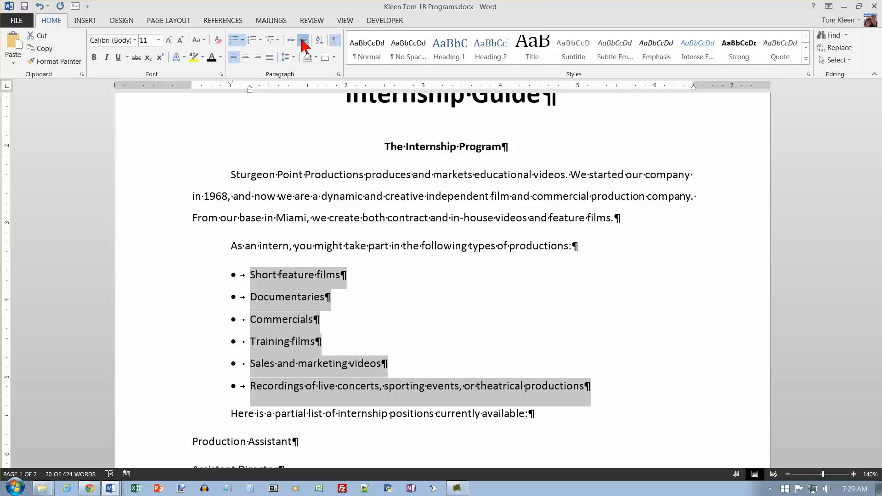
pyautogui.click(303, 40)
pyautogui.click(303, 41)
pyautogui.click(296, 41)
pyautogui.click(296, 40)
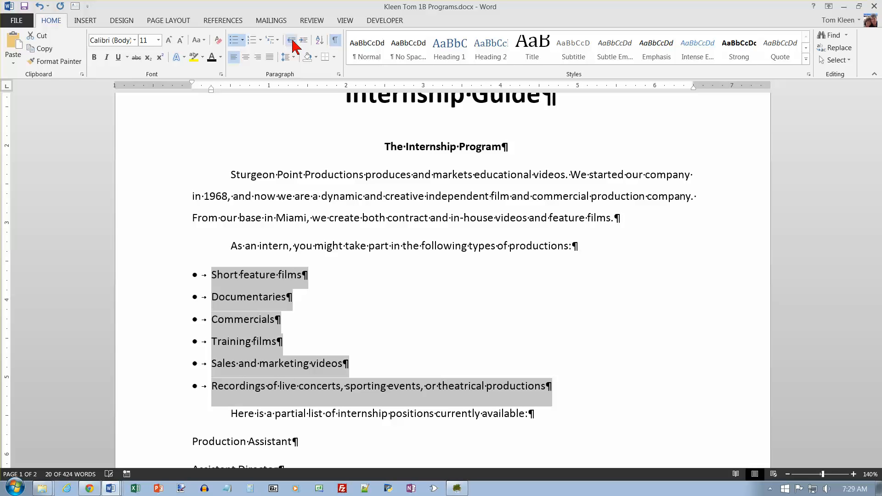
pyautogui.click(303, 40)
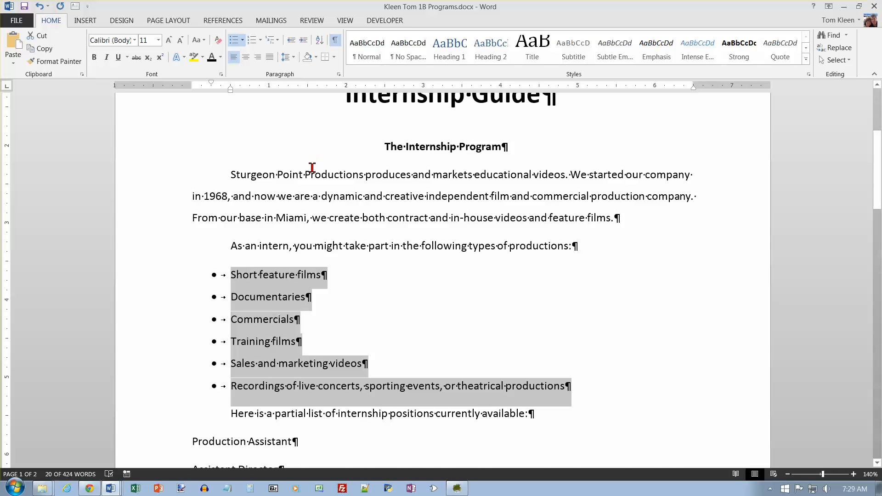
# - Format the internship positions from "Production Assistant" through "Assistant Set Designer" as a bulleted list
pyautogui.scroll(-5, 312, 168)
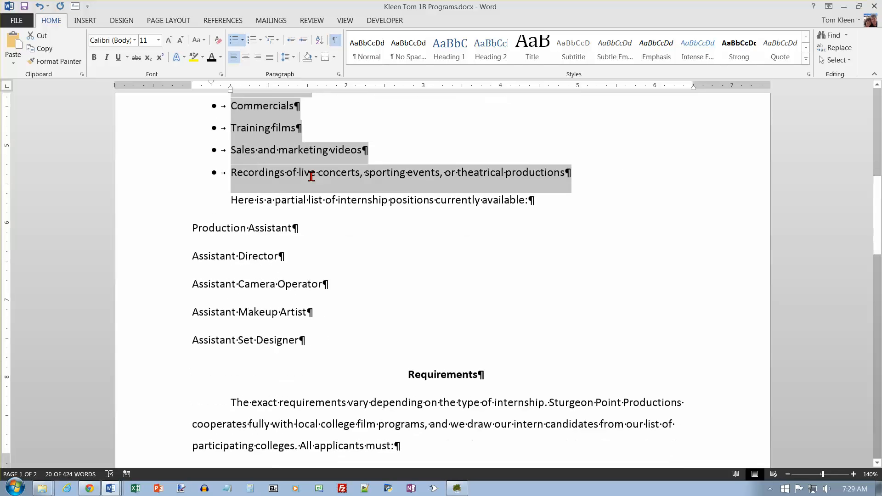
pyautogui.moveTo(168, 178); pyautogui.dragTo(166, 284)
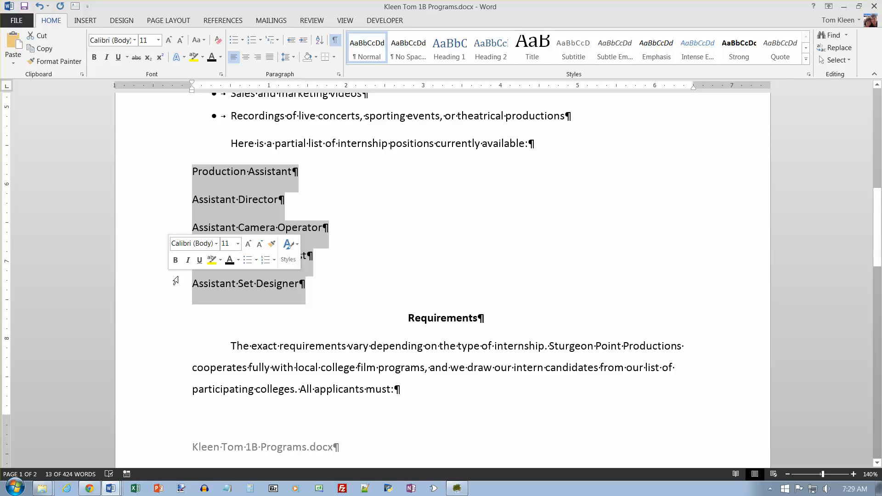
pyautogui.click(235, 40)
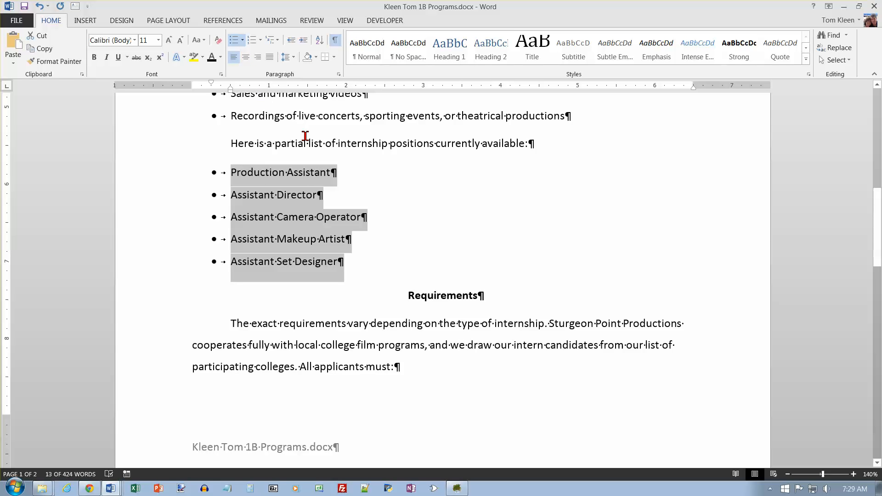
# - Format the September meetings from "Technical" through "Music" as a bulleted list and save the document
pyautogui.scroll(-5, 302, 179)
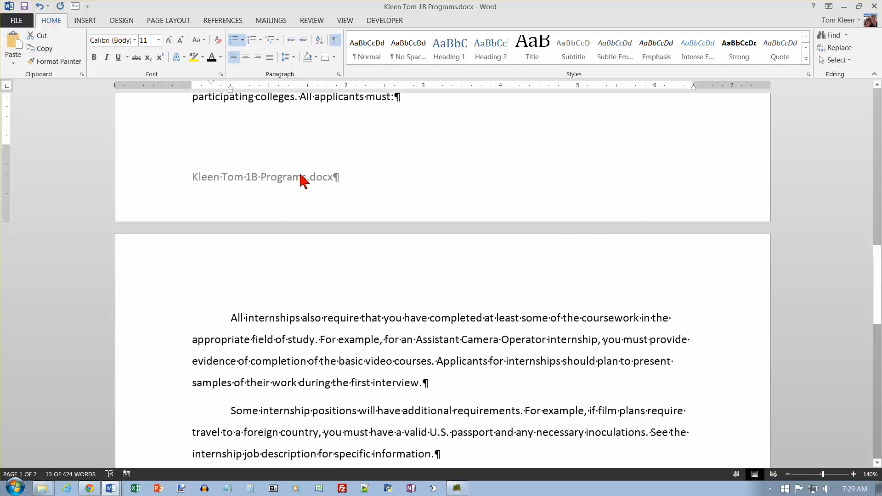
pyautogui.scroll(-7, 301, 180)
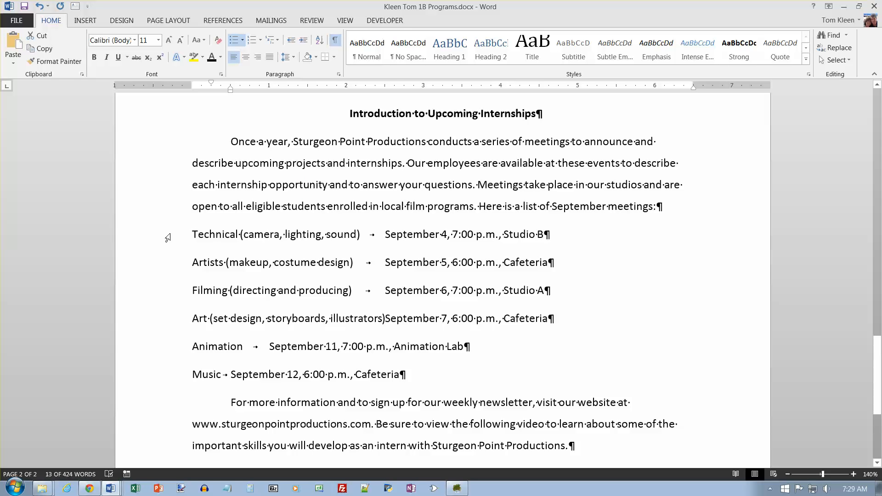
pyautogui.moveTo(168, 238); pyautogui.dragTo(166, 373)
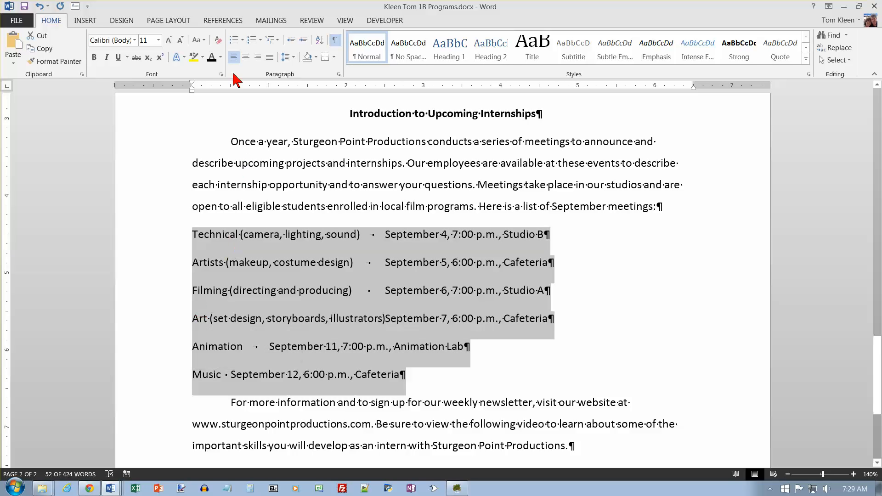
pyautogui.click(234, 40)
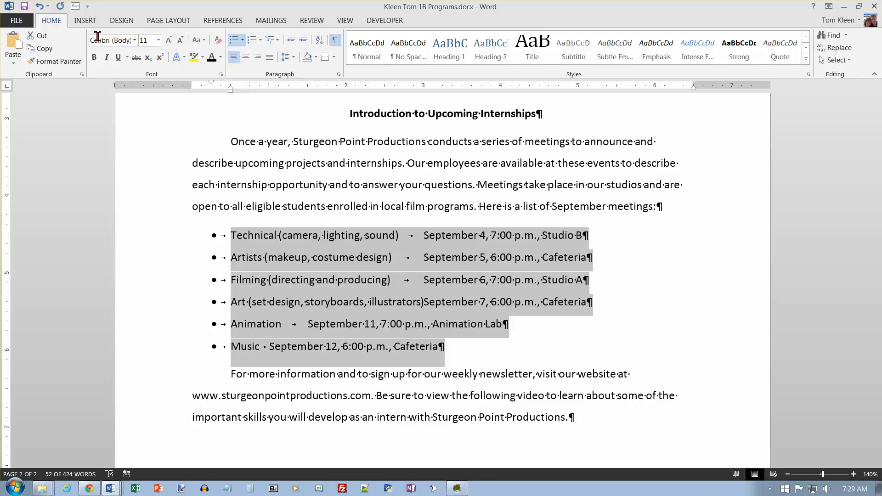
pyautogui.hotkey('ctrl', 's')
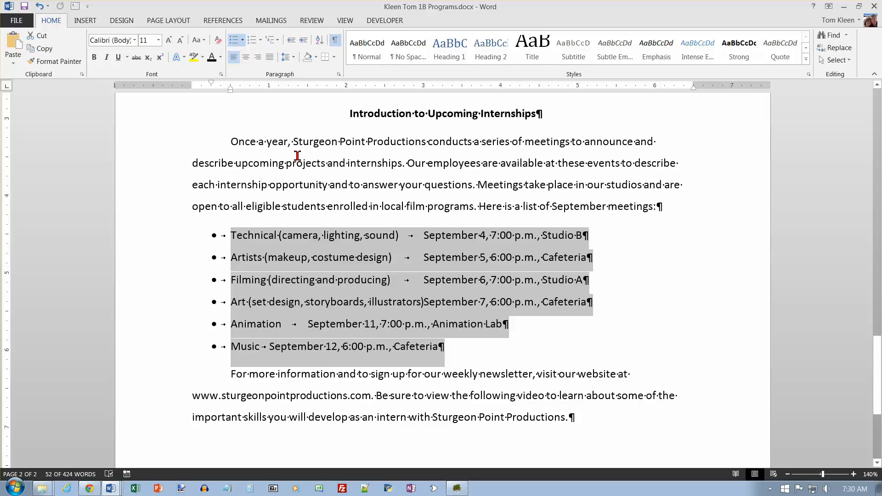
# - Insert a blank paragraph after "All applicants must:" in the Requirements section and remove its first-line indent
pyautogui.scroll(8, 322, 175)
pyautogui.scroll(-4, 321, 175)
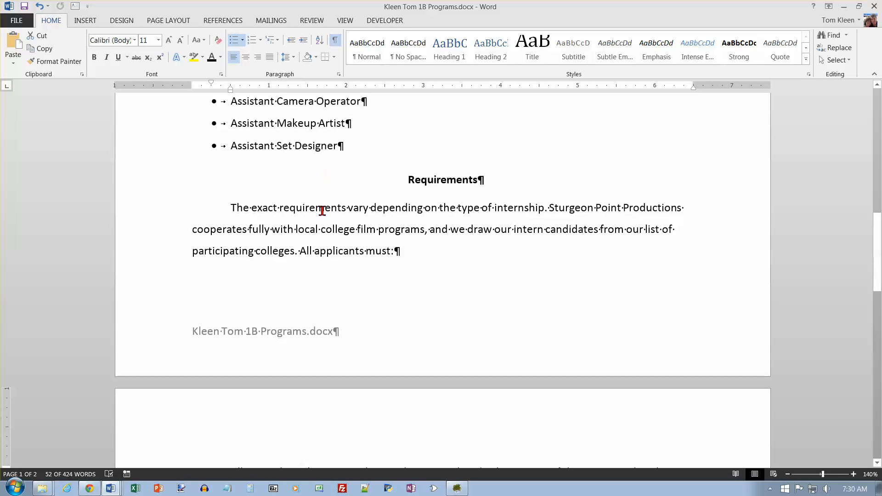
pyautogui.click(322, 210)
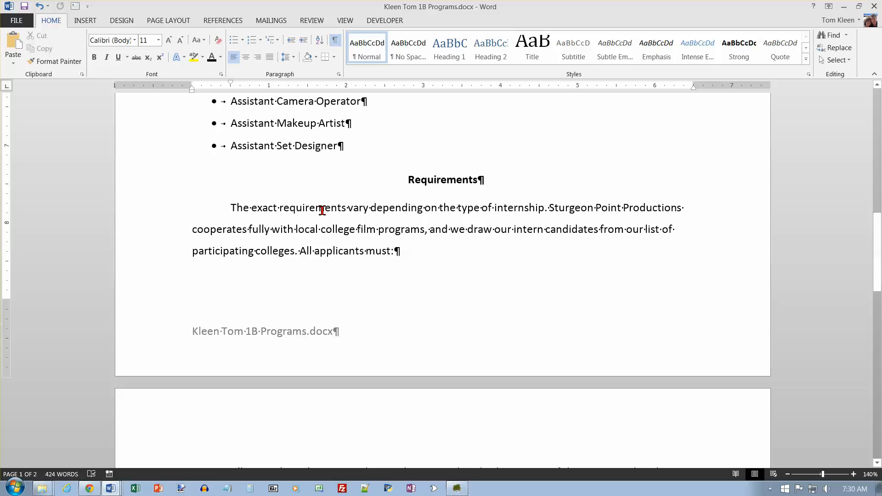
pyautogui.click(395, 250)
pyautogui.press('Return')
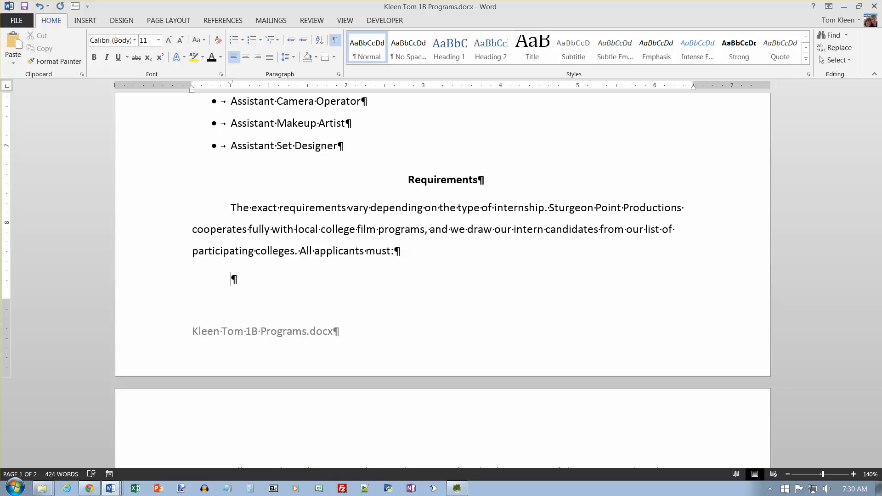
pyautogui.moveTo(230, 83); pyautogui.dragTo(192, 86)
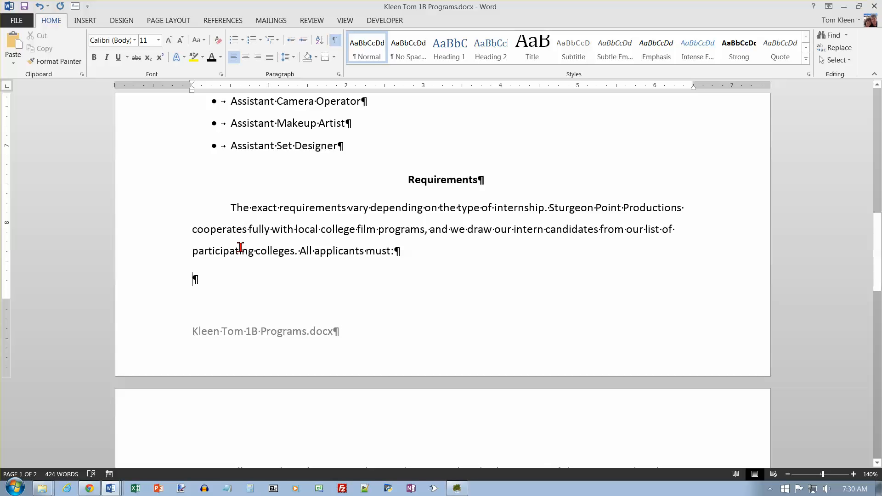
# - Start a numbered list in the blank paragraph with the item "Be enrolled in an accredited film program"
pyautogui.write('1.')
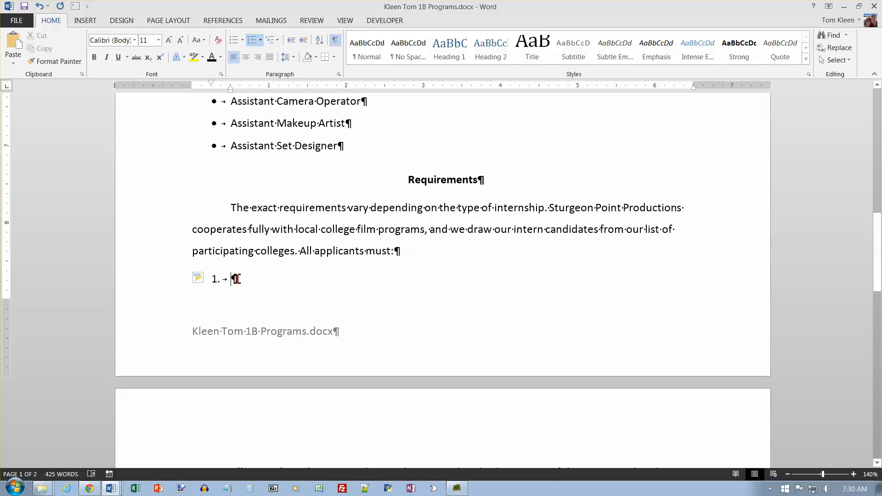
pyautogui.click(207, 280)
pyautogui.write('Be enrolled in an accredited ')
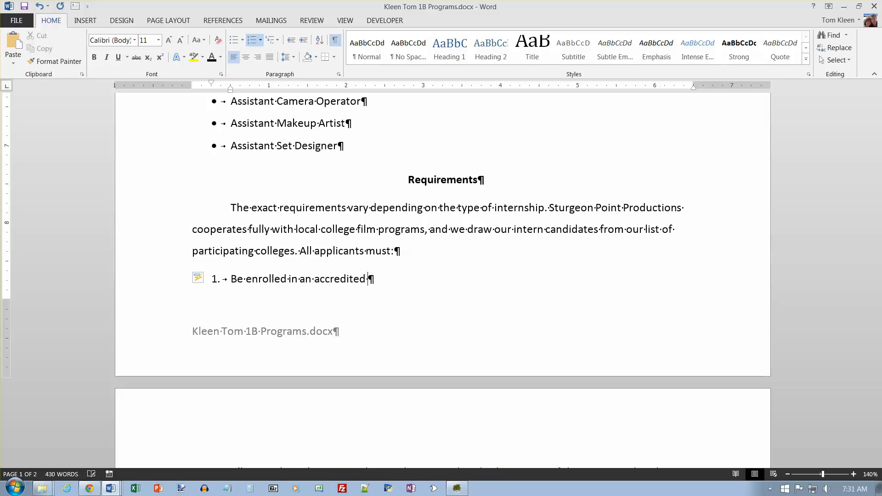
pyautogui.write('film program')
pyautogui.press('Return')
# - Add the numbered items "Be available during the entire production schedule" and "Submit two faculty recommendation letters", and save the document
pyautogui.write('Be availalb')
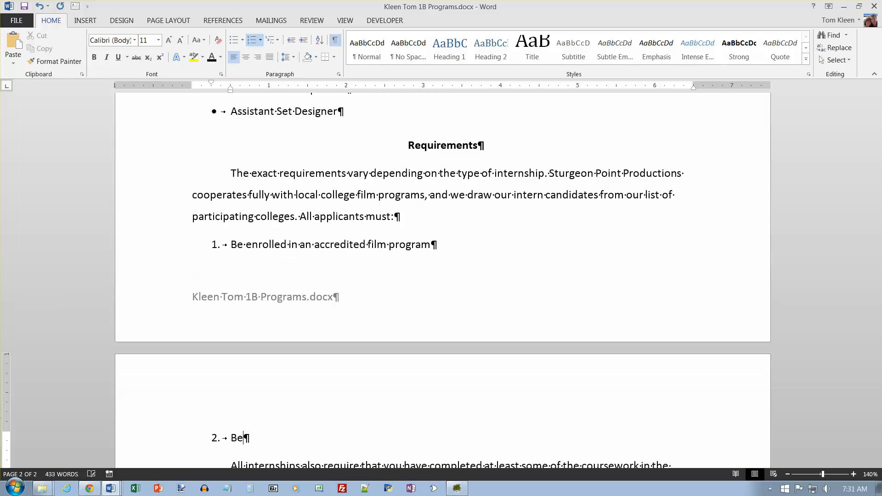
pyautogui.press('BackSpace')
pyautogui.press('BackSpace')
pyautogui.write('ble during the enti')
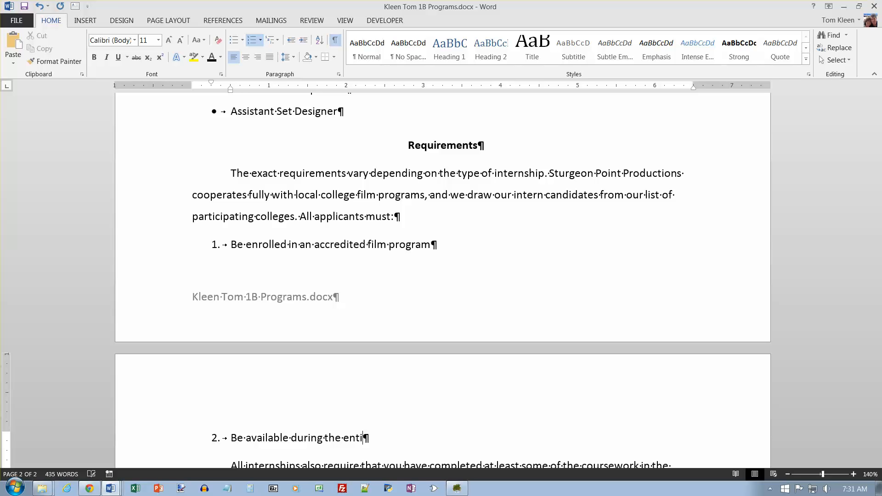
pyautogui.write('re production schedule')
pyautogui.press('Return')
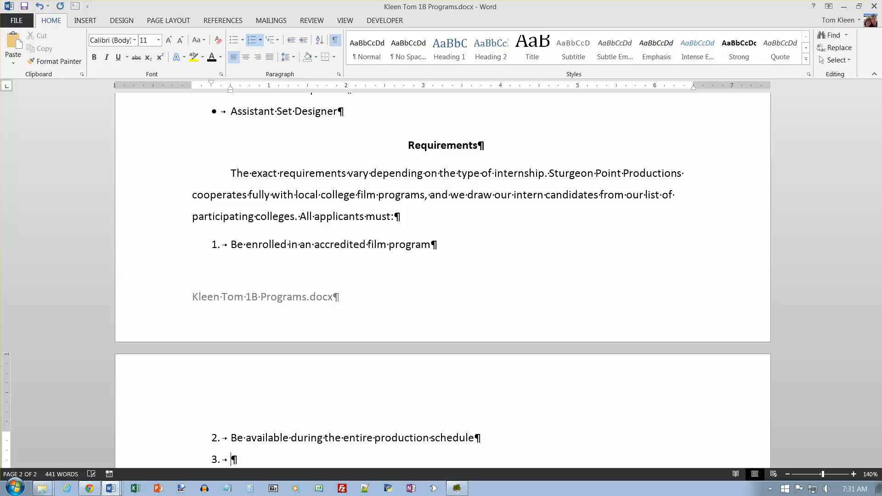
pyautogui.write('Submit two faculty recommendation letters')
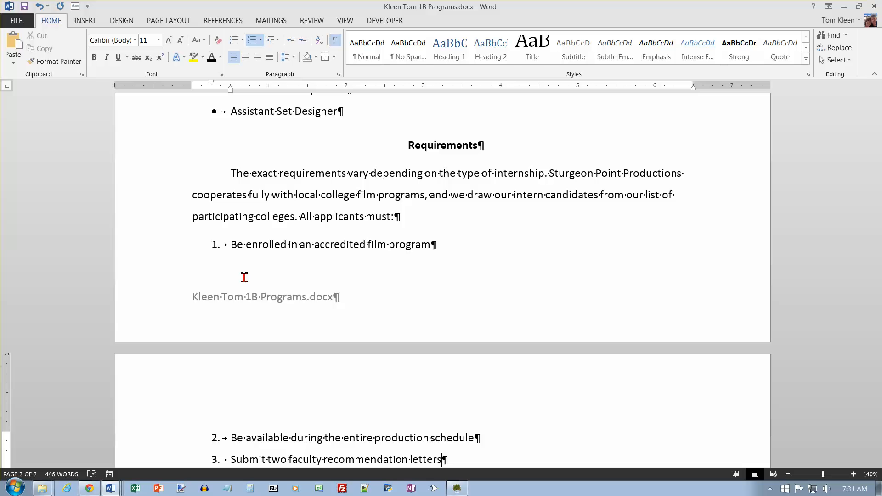
pyautogui.click(24, 6)
# - Change the bullets of the September meetings list to check marks
pyautogui.hotkey('ctrl', 'End')
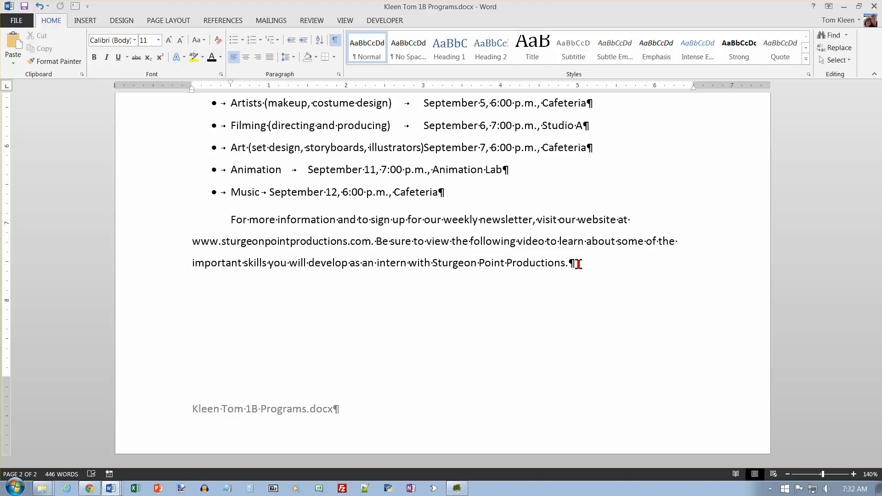
pyautogui.scroll(3, 143, 199)
pyautogui.moveTo(144, 200); pyautogui.dragTo(138, 308)
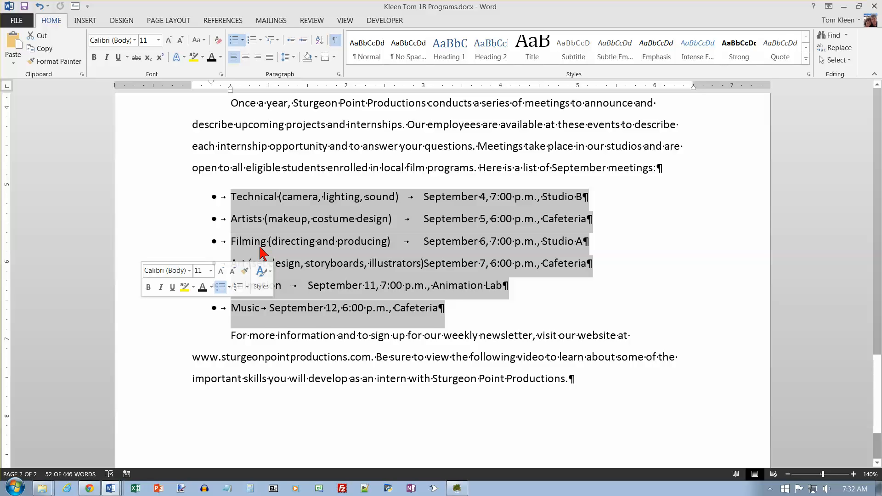
pyautogui.click(229, 288)
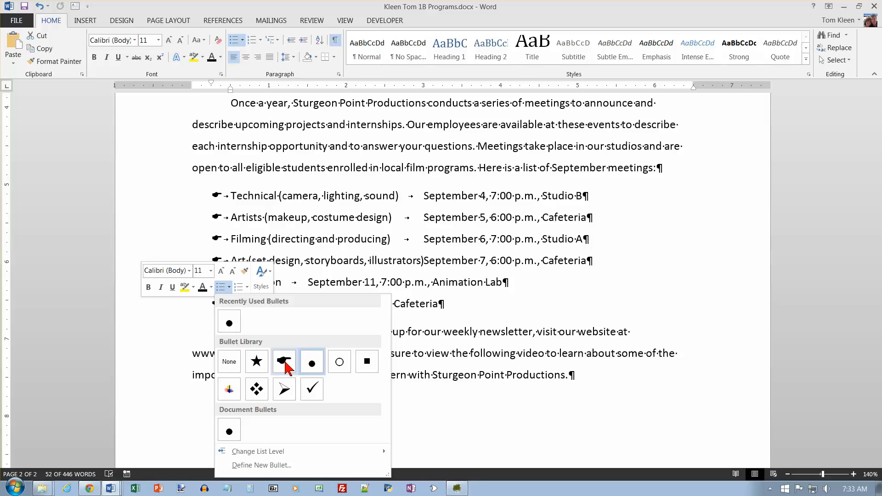
pyautogui.click(313, 390)
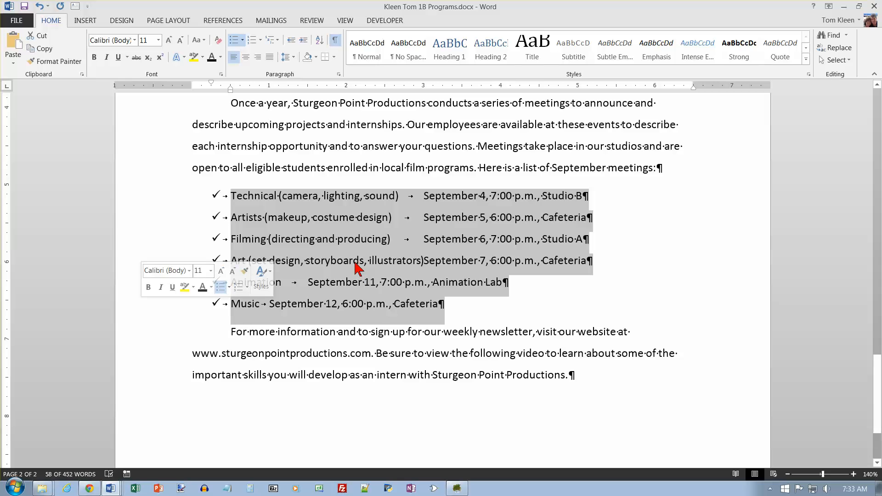
# - Copy the check mark bullet formatting from the September meetings list to the production types list with Format Painter
pyautogui.click(246, 272)
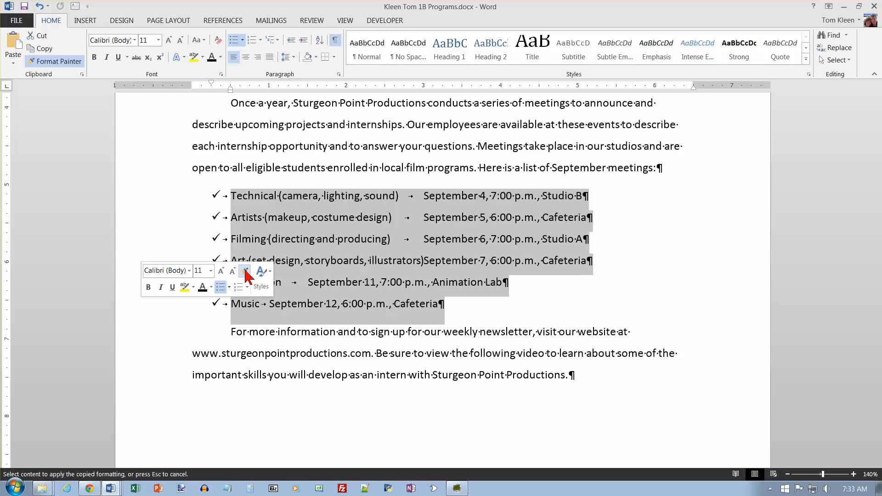
pyautogui.scroll(10, 248, 275)
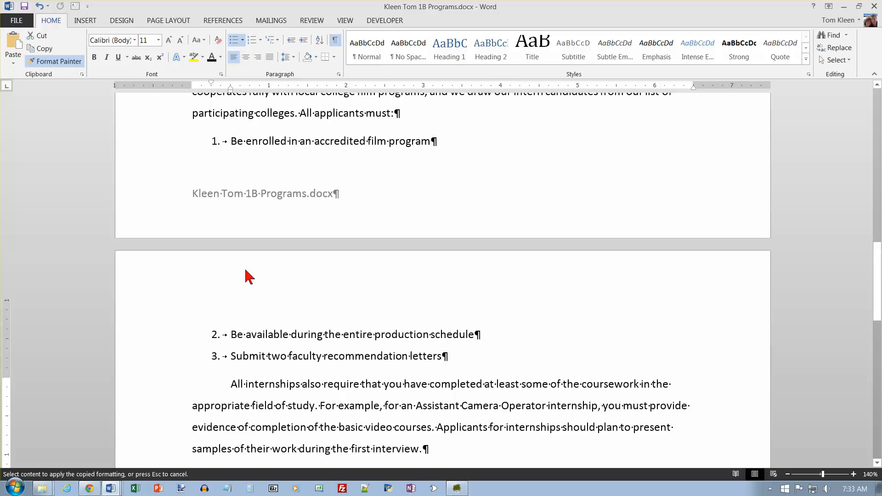
pyautogui.scroll(10, 248, 275)
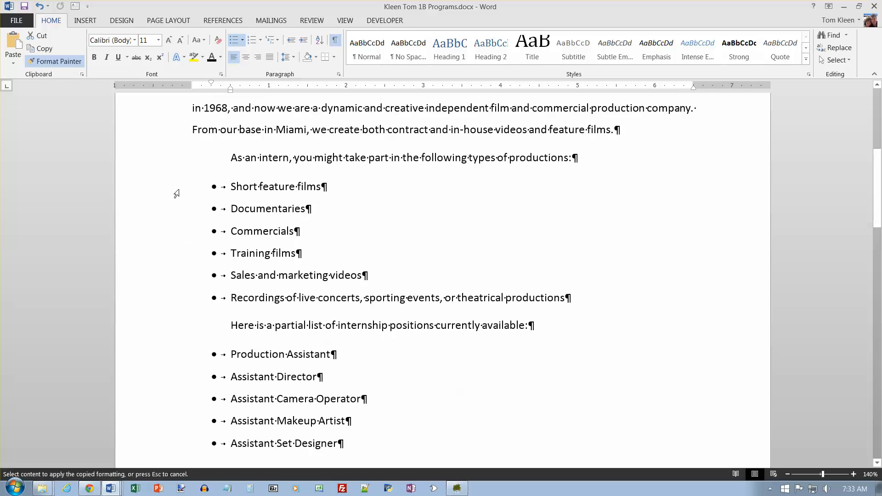
pyautogui.moveTo(178, 209); pyautogui.dragTo(178, 296)
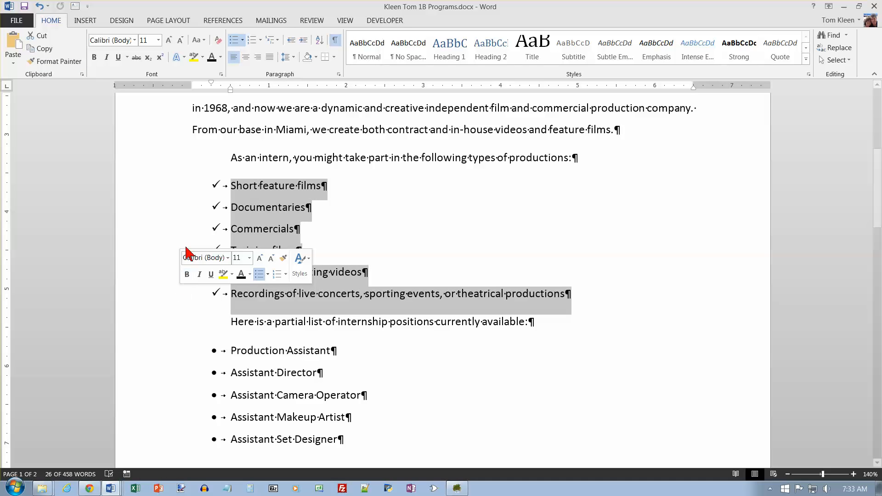
pyautogui.scroll(-2, 232, 331)
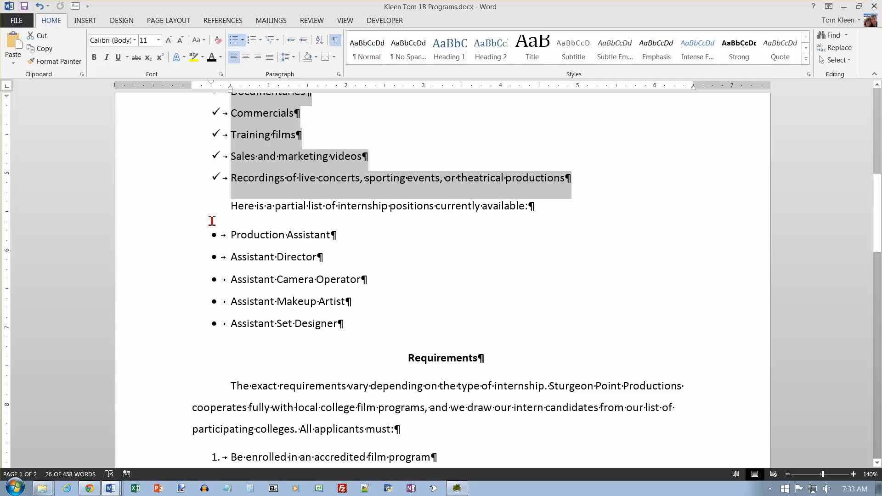
# - Copy the check mark bullet formatting to the internship positions list with Format Painter, and save the document
pyautogui.click(54, 62)
pyautogui.moveTo(179, 235); pyautogui.dragTo(182, 325)
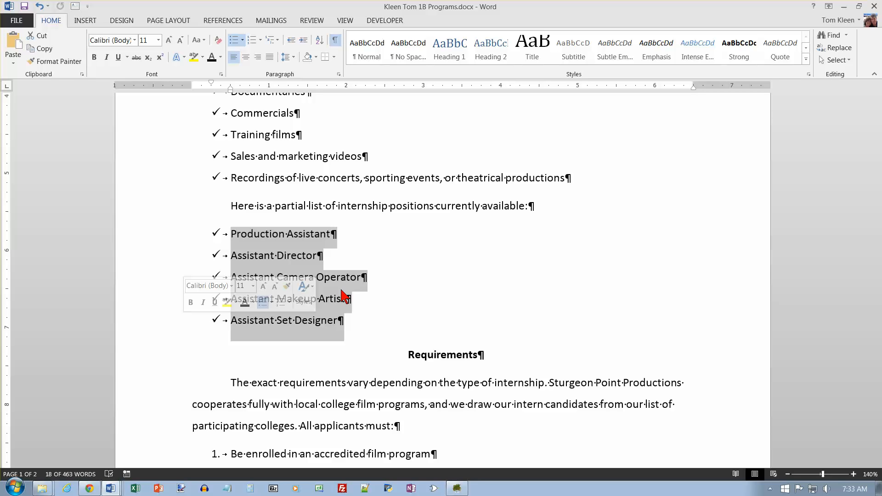
pyautogui.click(24, 6)
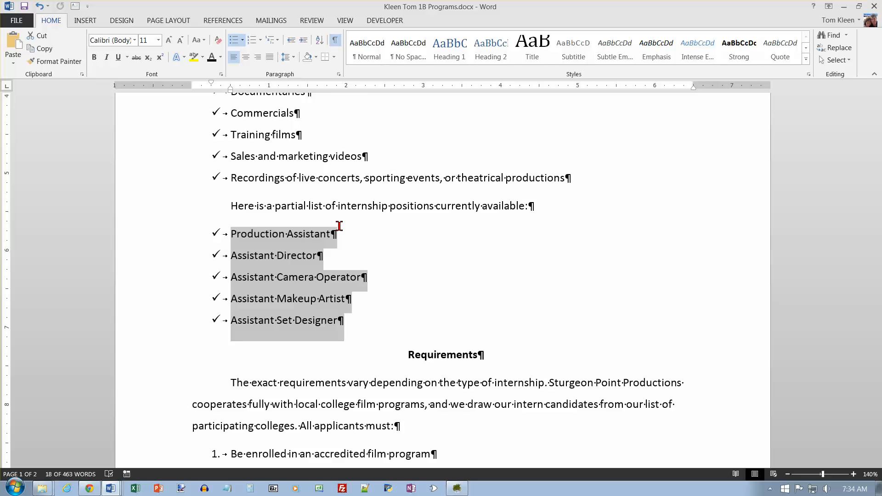
# - Set a left tab stop at 3.5 inches for all six items of the September meetings list, and save the document
pyautogui.scroll(-8, 335, 260)
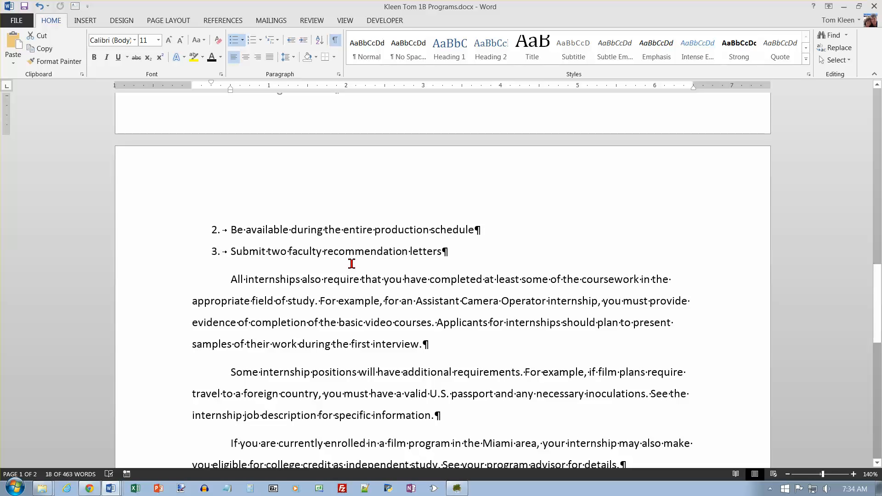
pyautogui.scroll(-8, 352, 264)
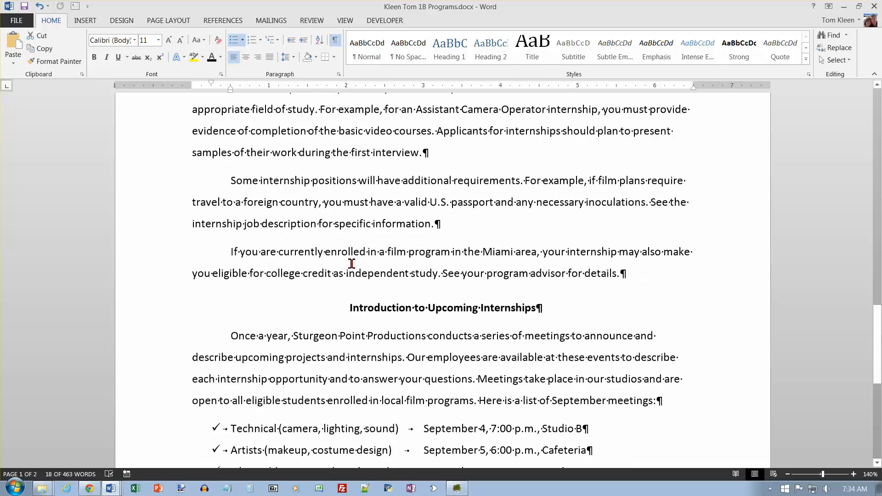
pyautogui.moveTo(147, 298); pyautogui.dragTo(144, 339)
pyautogui.click(145, 276)
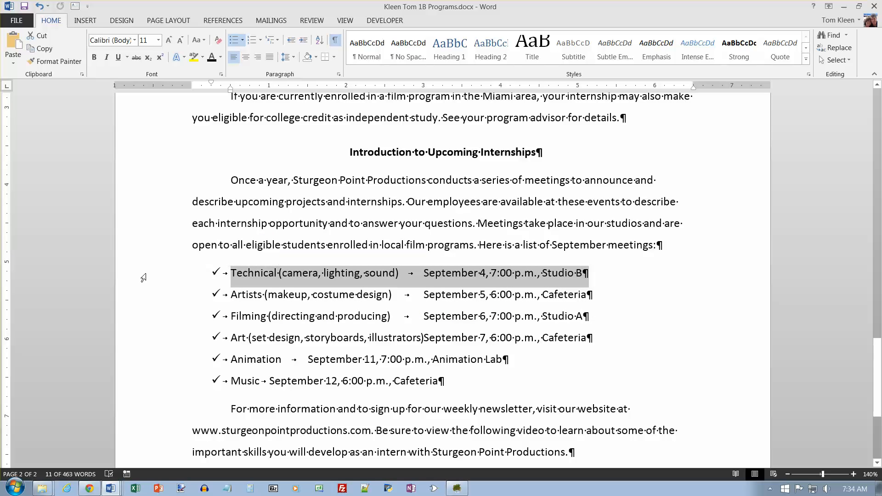
pyautogui.moveTo(143, 283); pyautogui.dragTo(140, 380)
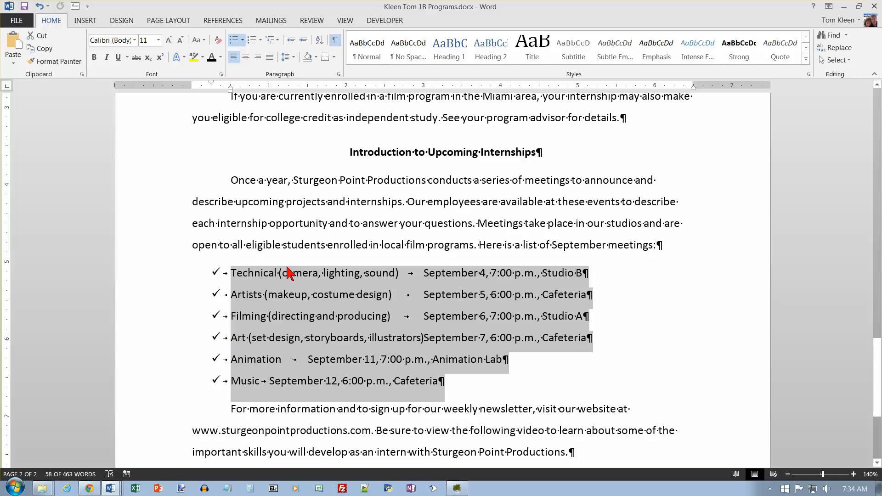
pyautogui.click(336, 41)
pyautogui.click(336, 41)
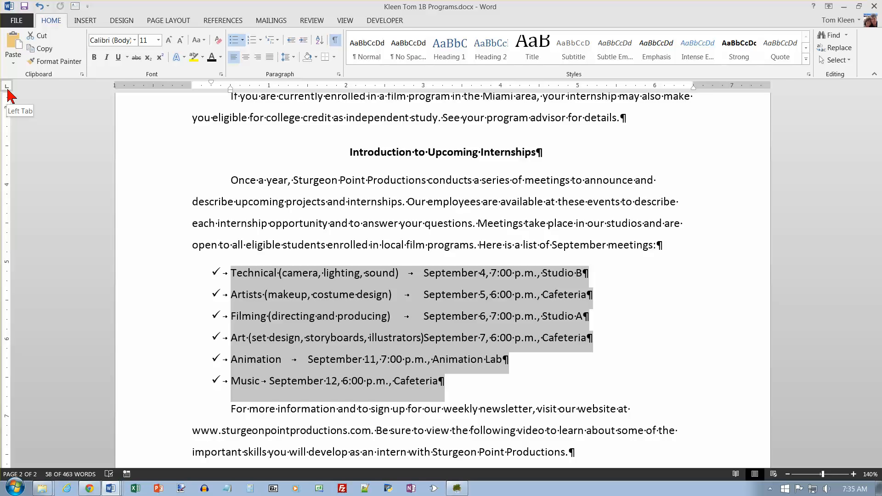
pyautogui.click(8, 90)
pyautogui.click(7, 91)
pyautogui.click(7, 91)
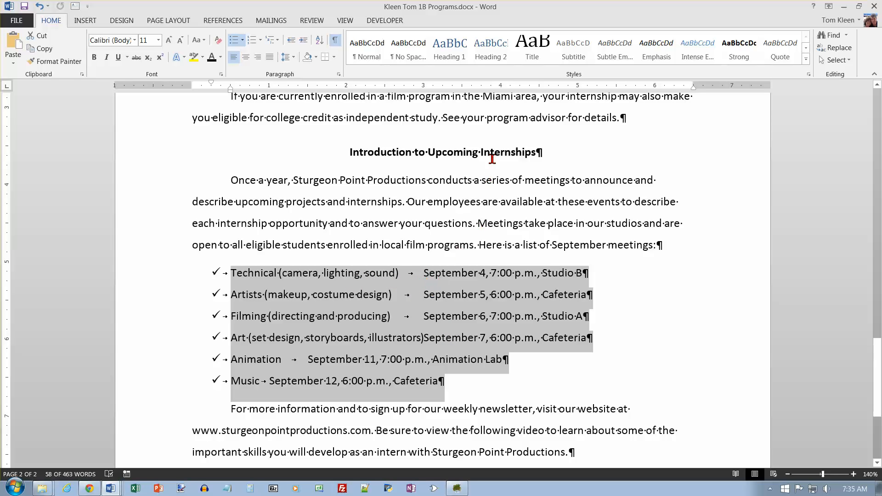
pyautogui.click(463, 87)
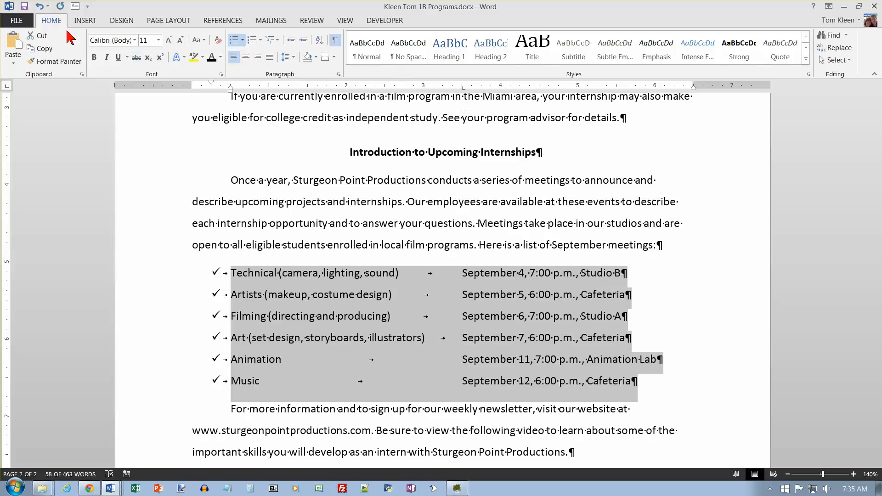
pyautogui.click(24, 6)
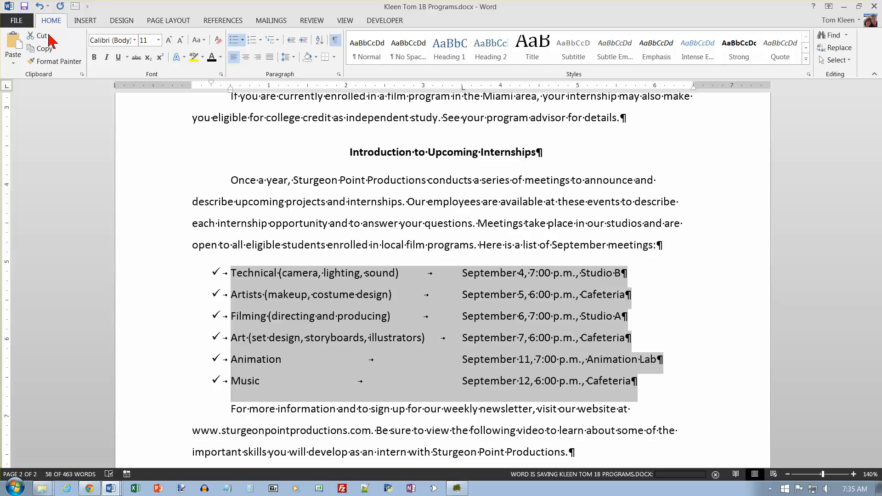
# - Move the left tab stop of the September meetings list to 4 inches on the ruler
pyautogui.click(307, 165)
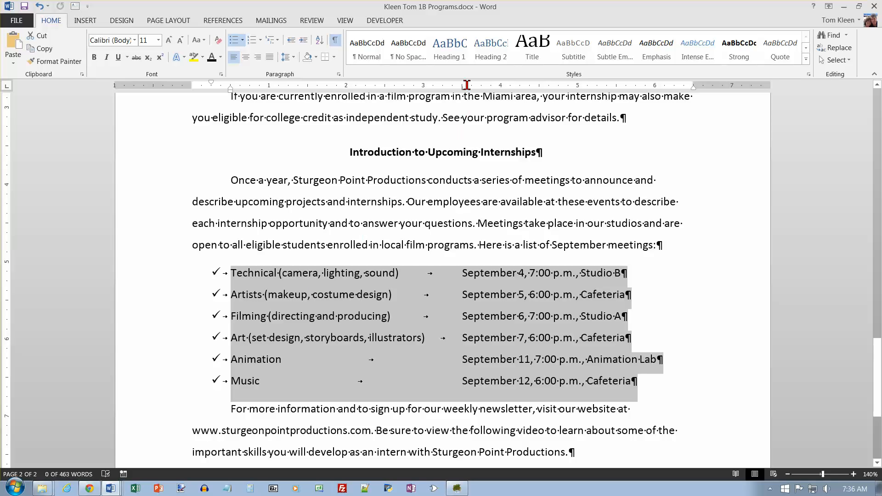
pyautogui.moveTo(462, 87); pyautogui.dragTo(503, 94)
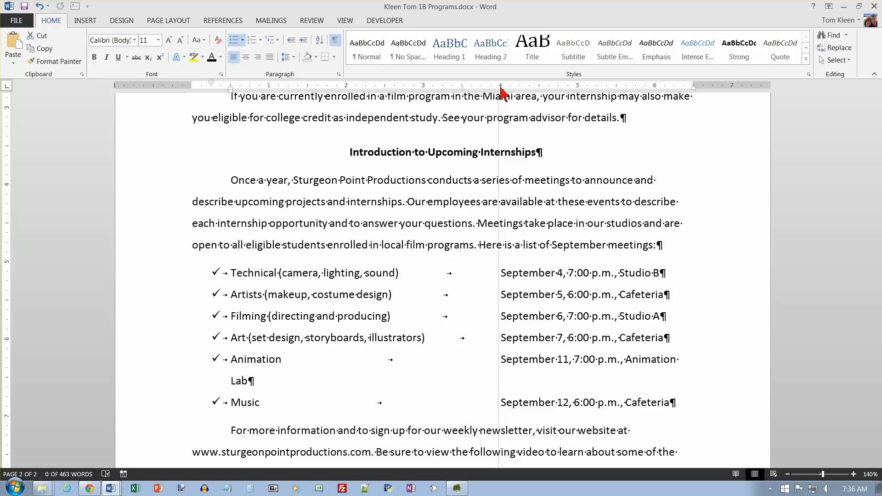
pyautogui.moveTo(501, 94); pyautogui.dragTo(502, 93)
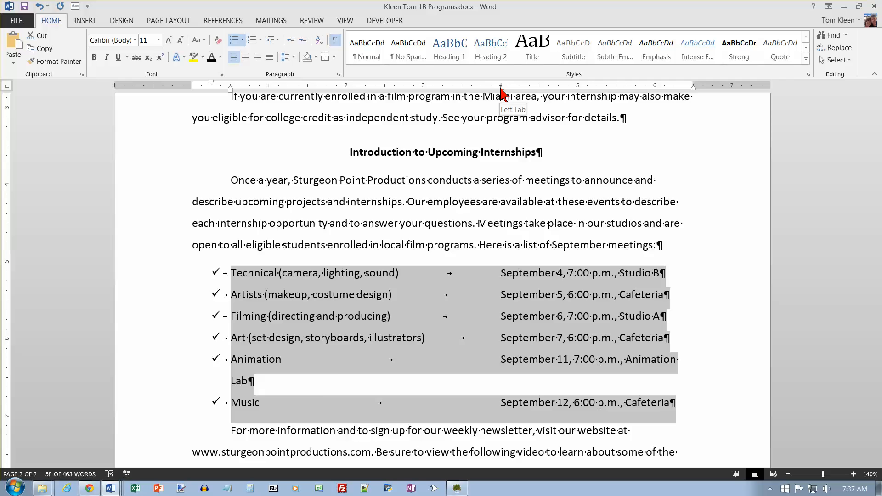
pyautogui.doubleClick(501, 92)
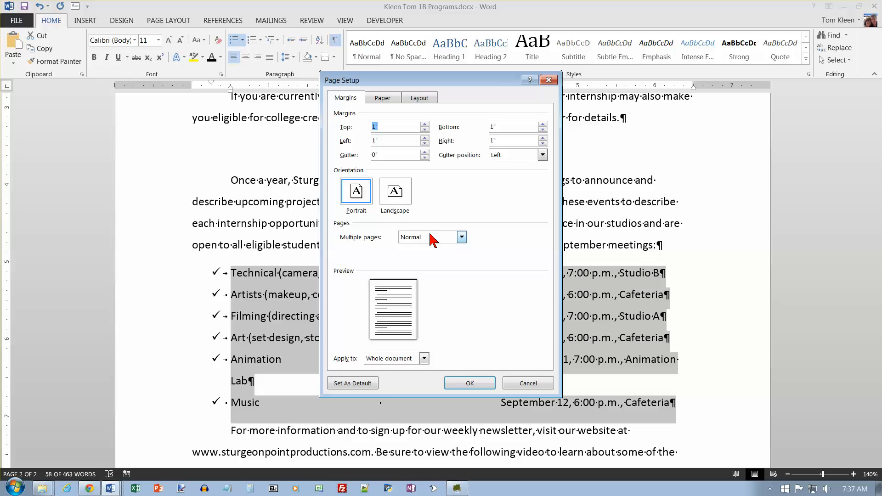
pyautogui.click(548, 80)
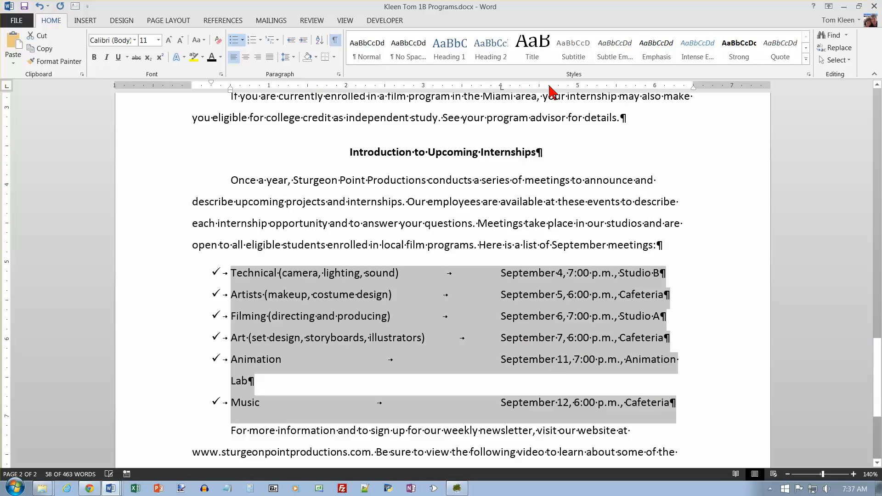
pyautogui.doubleClick(500, 86)
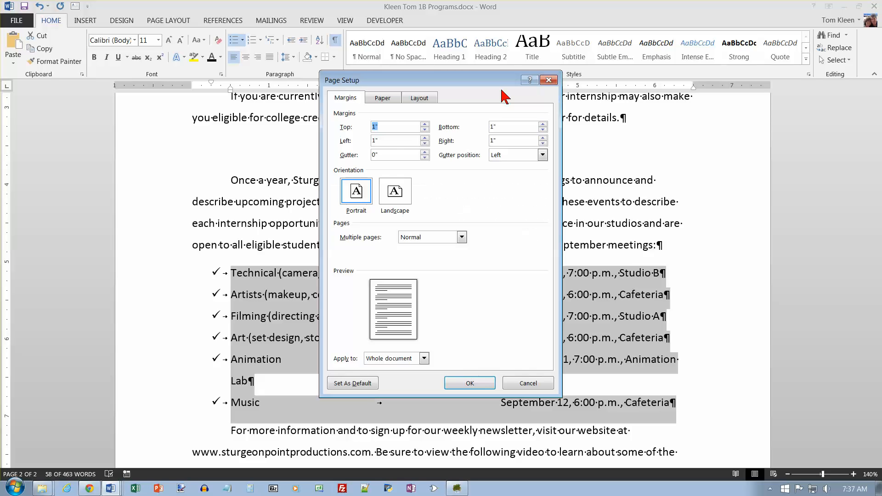
pyautogui.click(549, 81)
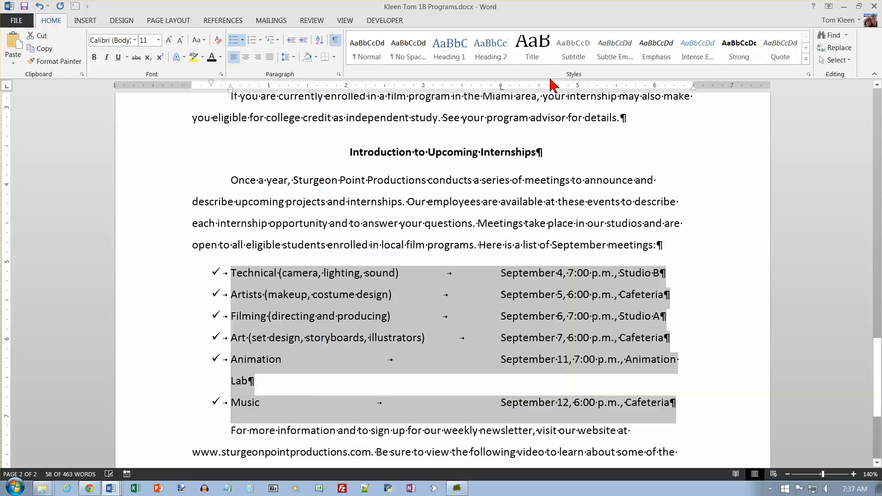
pyautogui.doubleClick(500, 87)
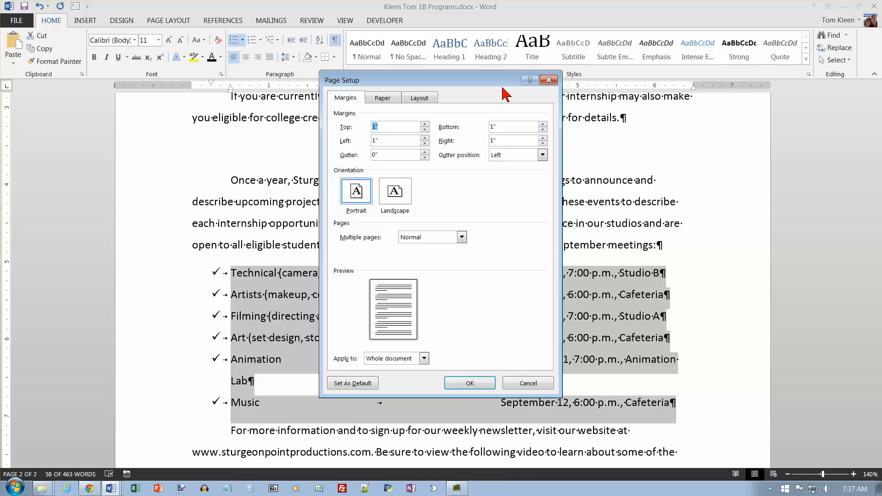
pyautogui.click(549, 80)
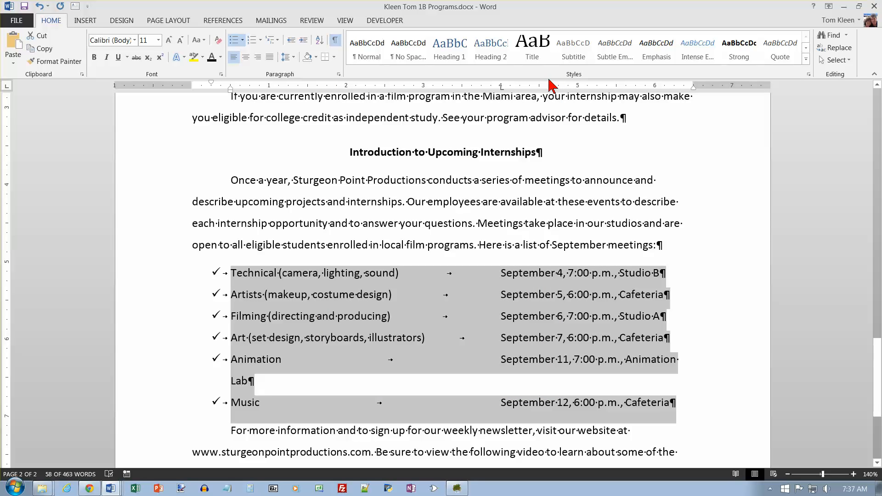
# - Add a right-aligned tab stop at 6 inches with dot leader 2 to the September meetings list
pyautogui.click(338, 74)
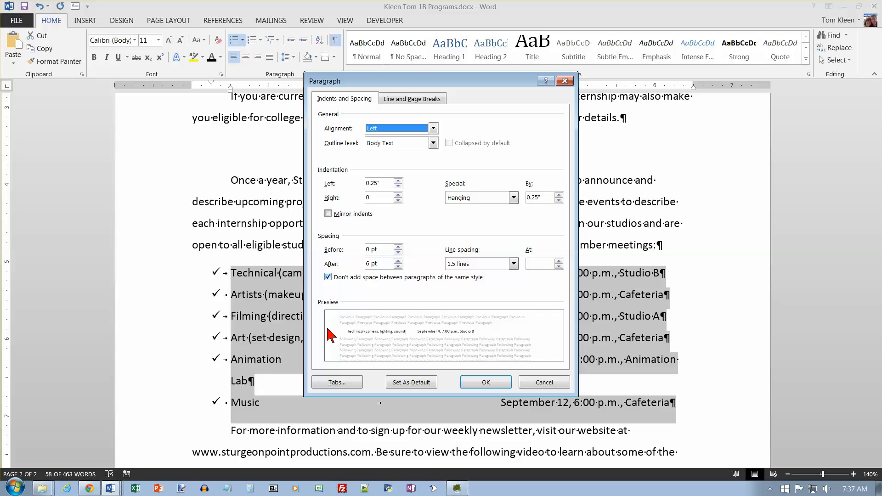
pyautogui.click(337, 383)
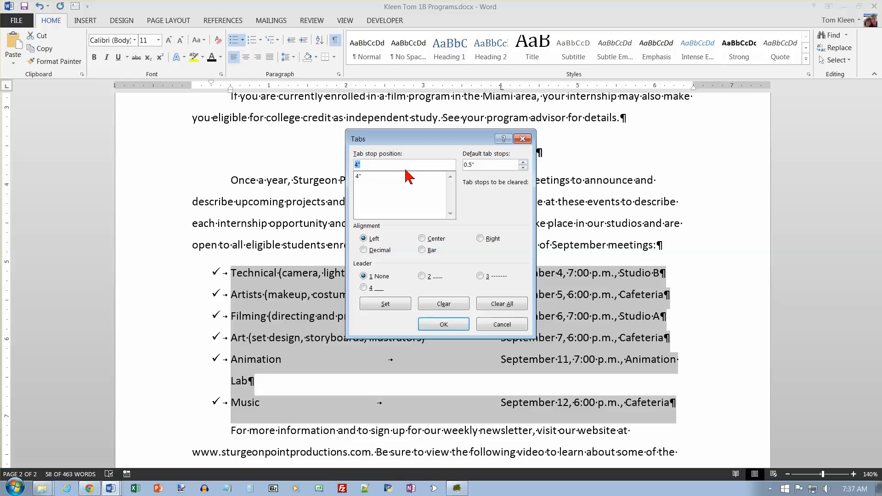
pyautogui.click(360, 176)
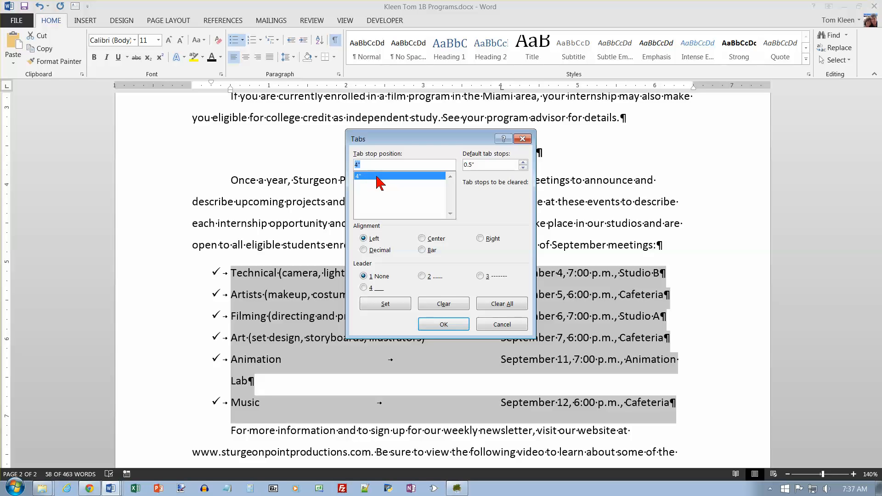
pyautogui.click(361, 165)
pyautogui.moveTo(382, 165); pyautogui.dragTo(350, 164)
pyautogui.write('6')
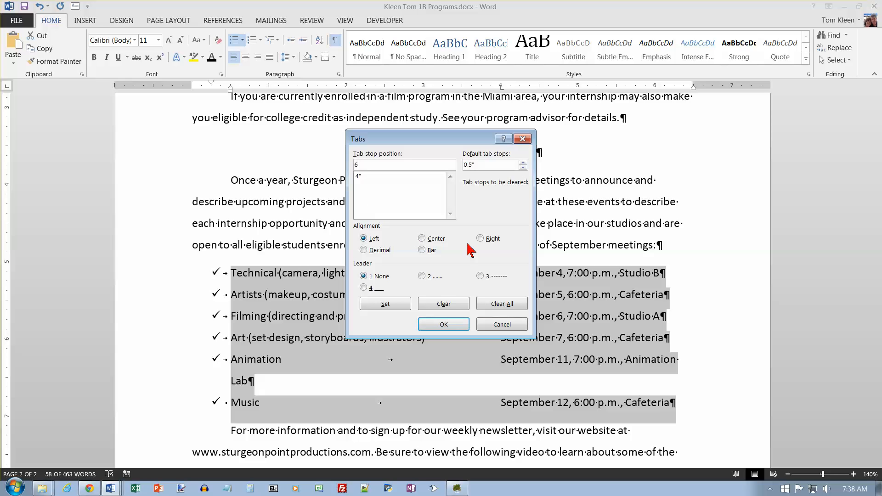
pyautogui.click(480, 238)
pyautogui.click(422, 276)
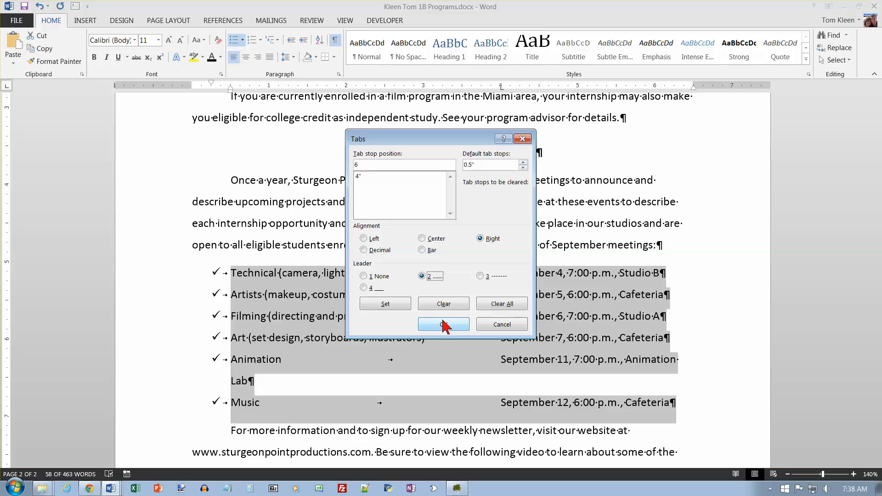
pyautogui.click(387, 303)
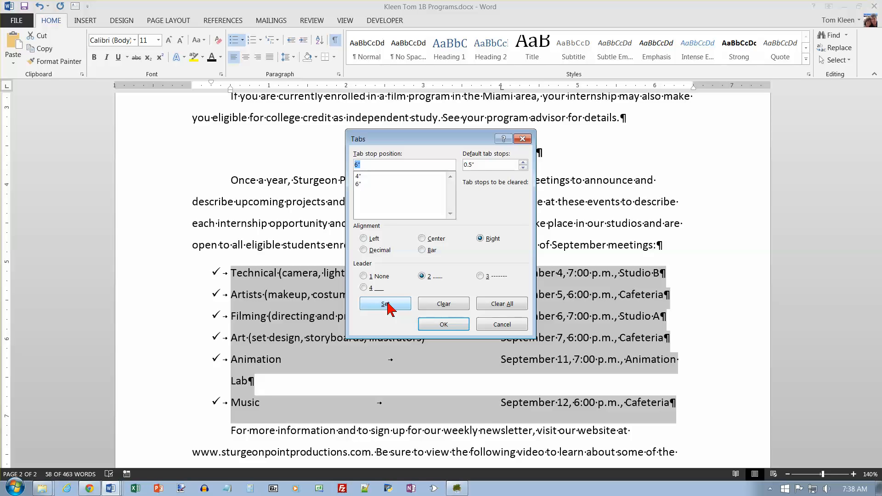
# - Clear the 4-inch tab stop from the September meetings list and apply the tab settings
pyautogui.click(359, 176)
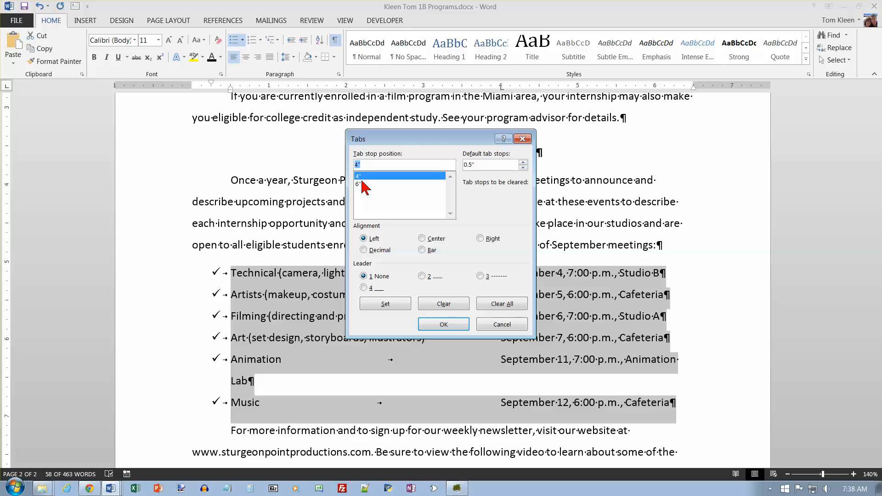
pyautogui.press('BackSpace')
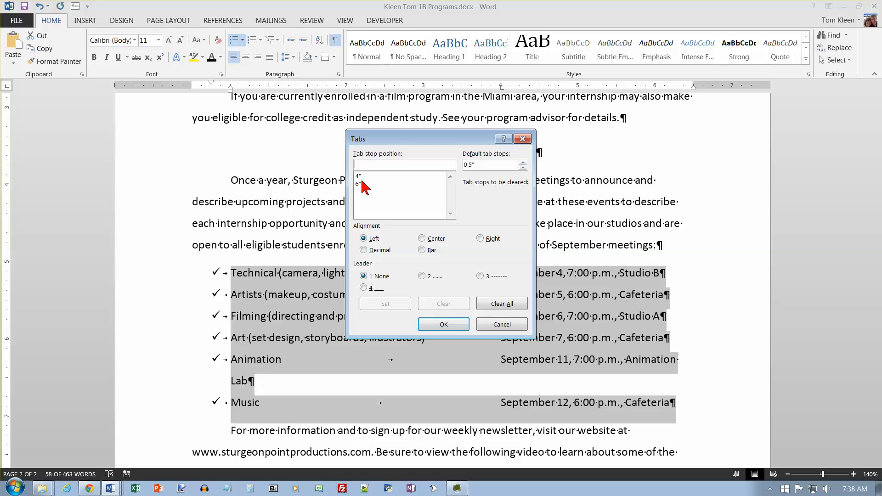
pyautogui.click(362, 177)
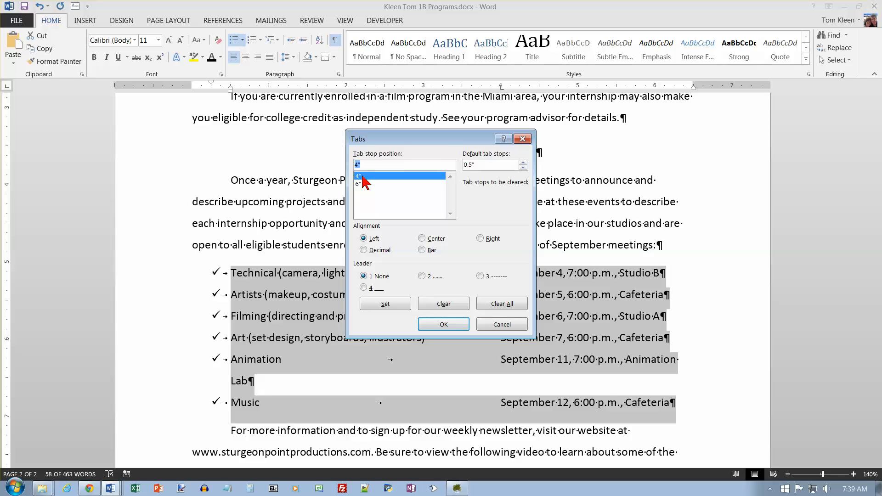
pyautogui.click(444, 303)
pyautogui.click(455, 324)
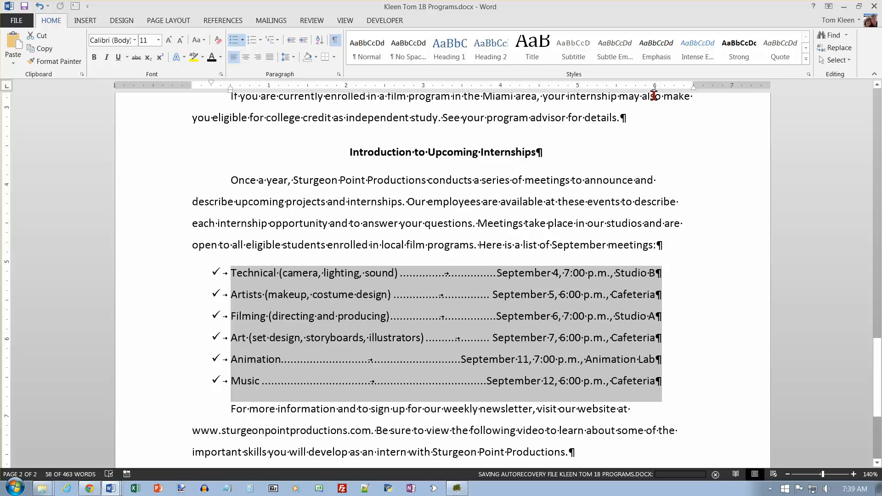
pyautogui.moveTo(656, 88); pyautogui.dragTo(656, 90)
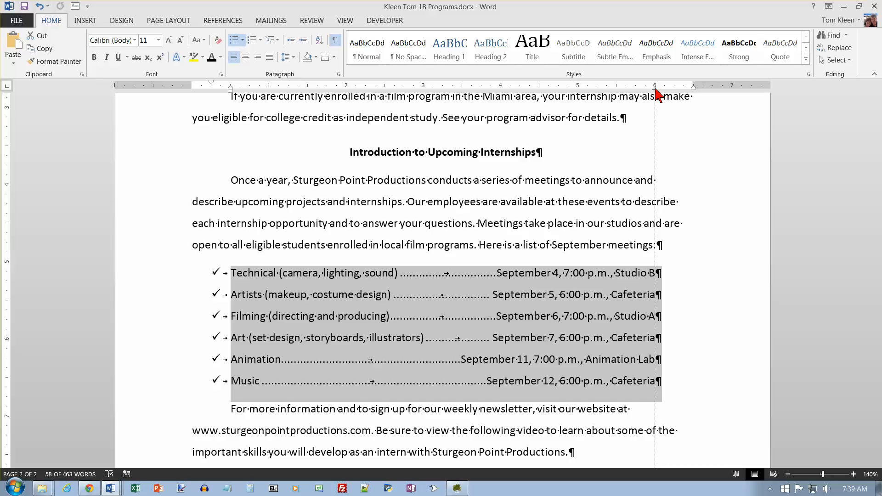
pyautogui.moveTo(655, 90); pyautogui.dragTo(655, 91)
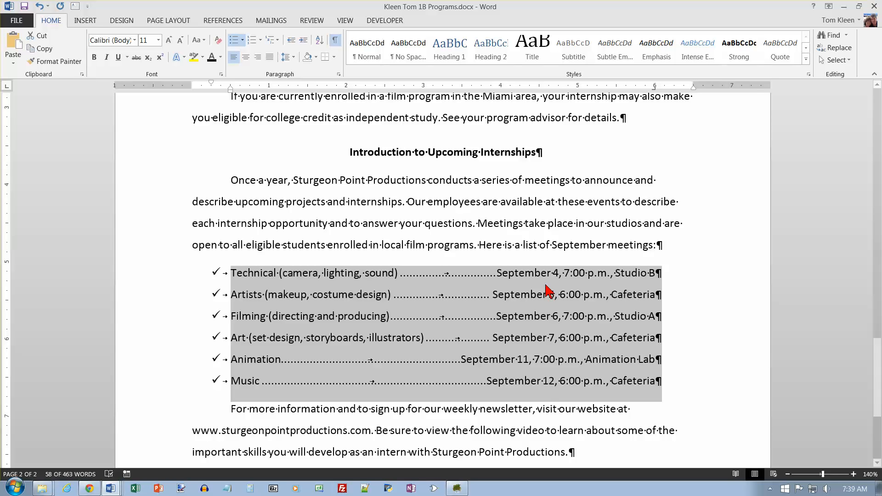
# - Add a Video Editing item with "September 10, 7:00 p.m. Cafeteria" after the Art item in the September meetings list, and save the document
pyautogui.click(232, 339)
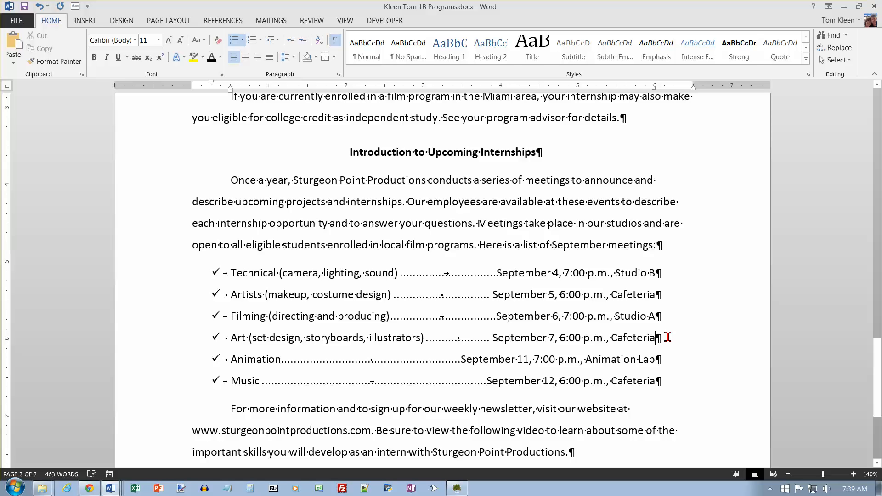
pyautogui.press('Return')
pyautogui.write('Video Editing')
pyautogui.press('Tab')
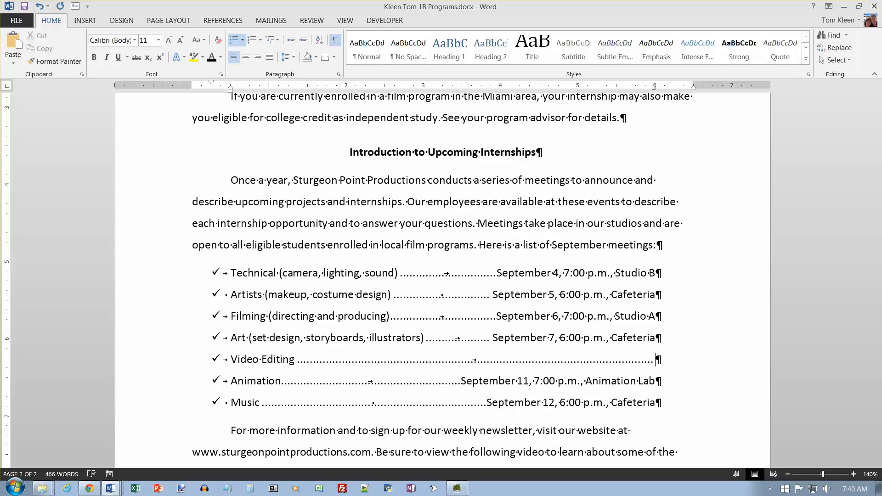
pyautogui.write('September 10, 7:00 p.m. ')
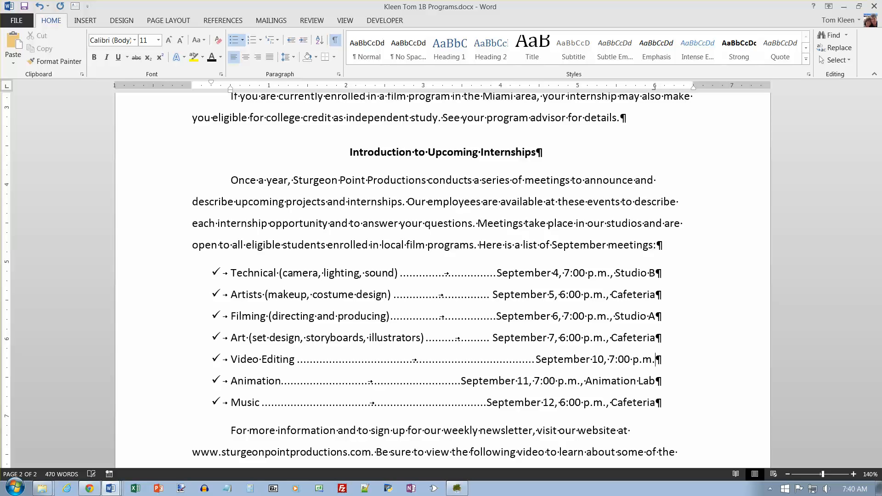
pyautogui.write('Cafetr')
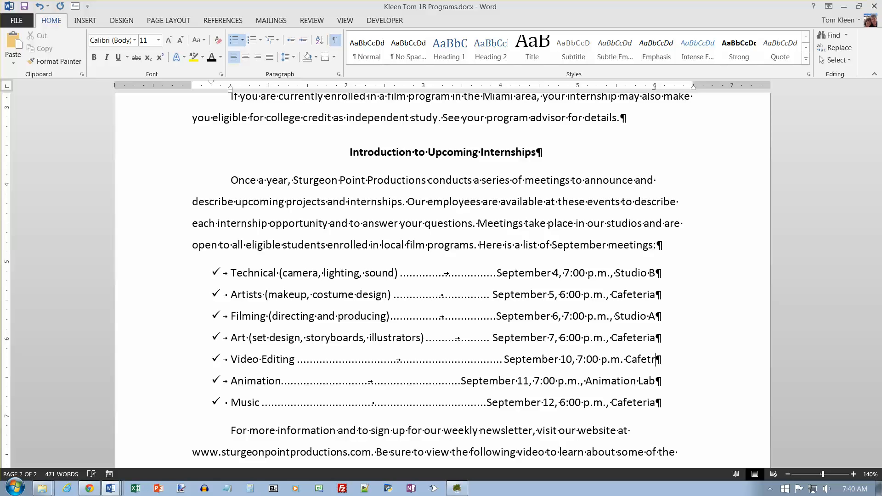
pyautogui.press('BackSpace')
pyautogui.write('eria')
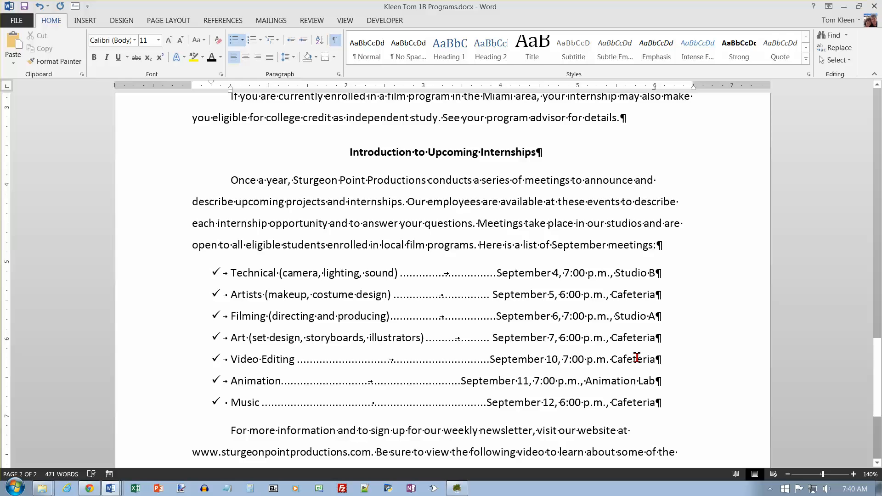
pyautogui.click(24, 6)
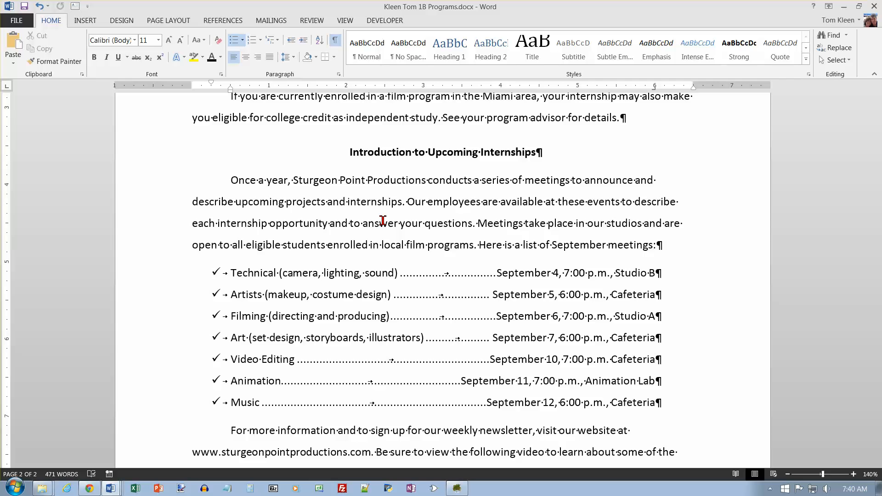
pyautogui.hotkey('ctrl', 'Home')
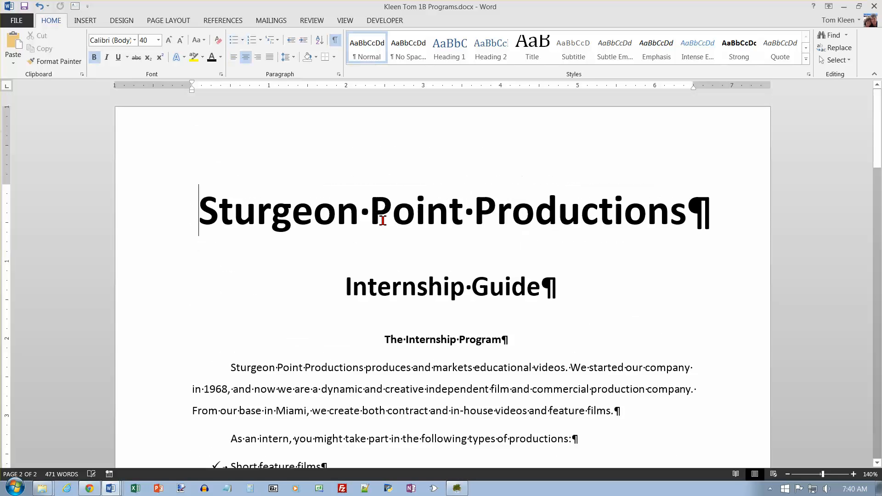
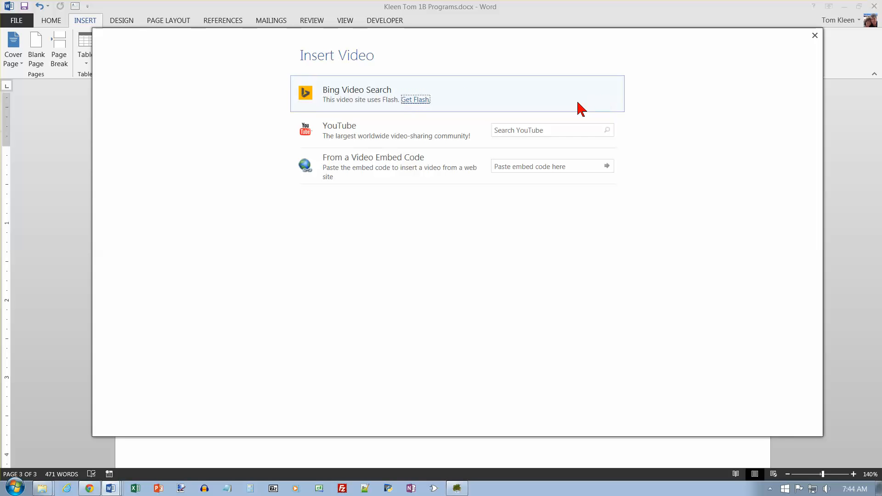
# - Search YouTube for "Go 2013 1B Video" and insert the Sturgeon Point Productions video after the document's closing paragraph
pyautogui.click(521, 132)
pyautogui.write('Go 2013 1B Video')
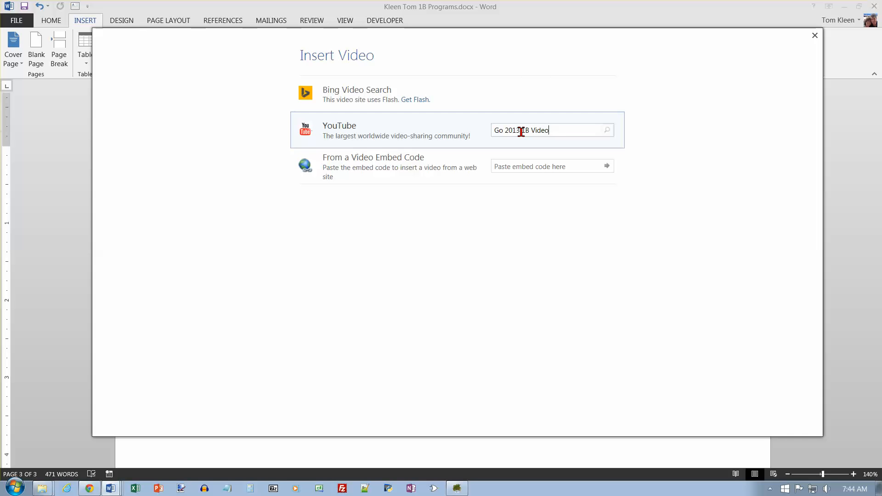
pyautogui.press('Return')
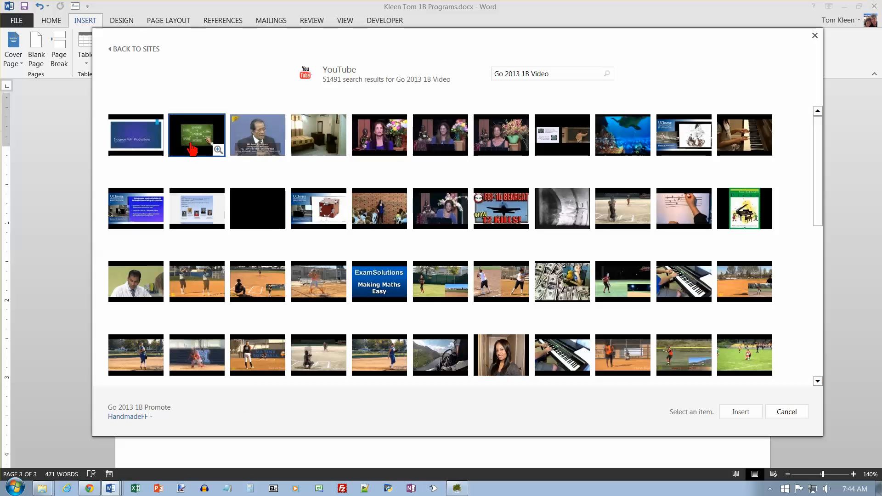
pyautogui.click(150, 143)
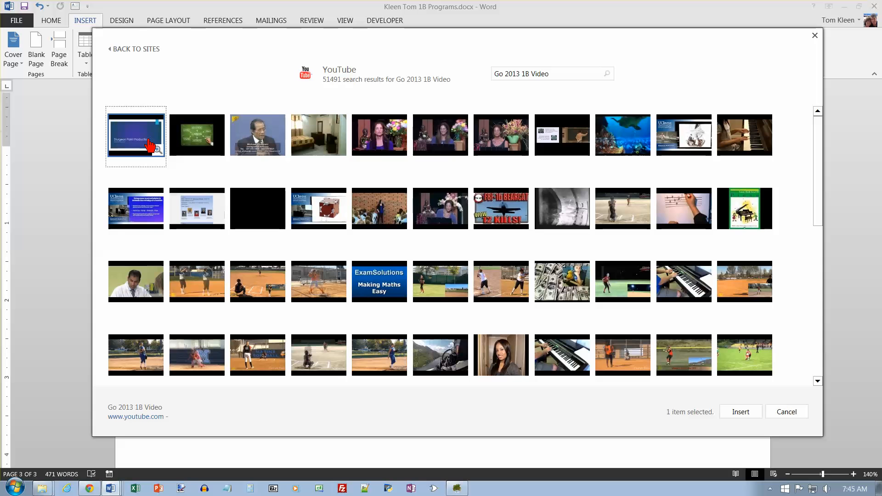
pyautogui.click(748, 415)
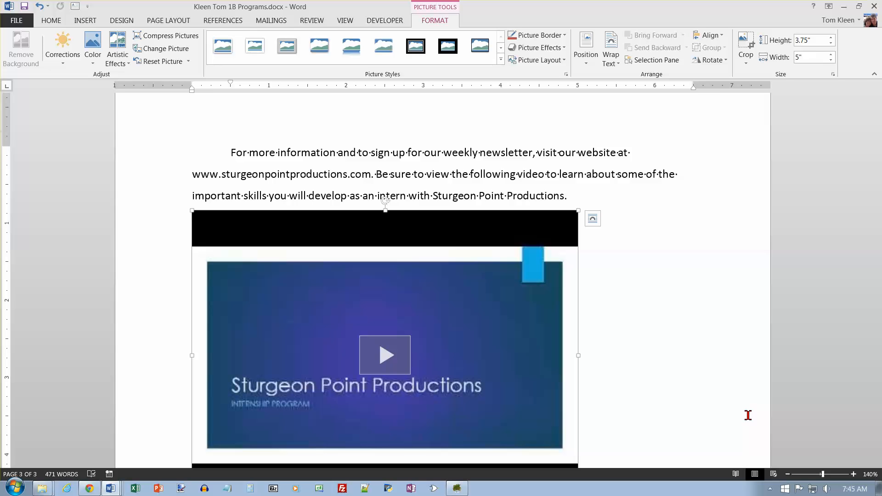
# - Test the playback of the inserted Sturgeon Point Productions video, and save the document
pyautogui.click(385, 358)
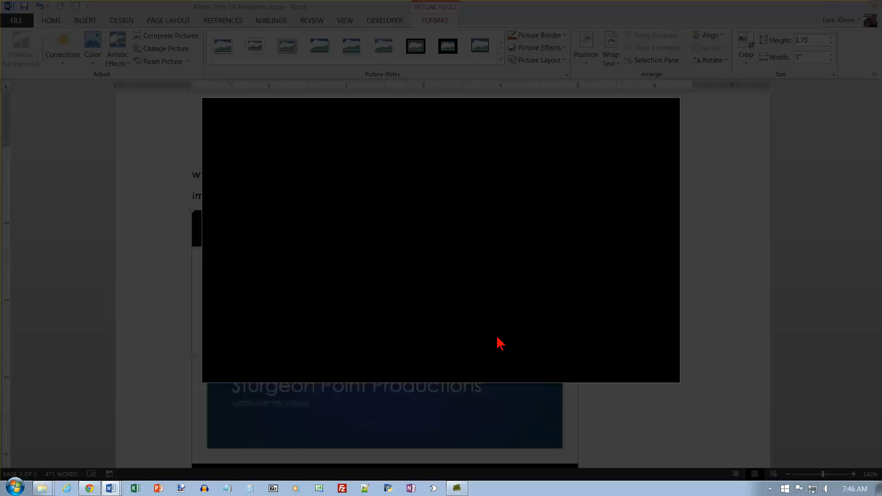
pyautogui.click(606, 420)
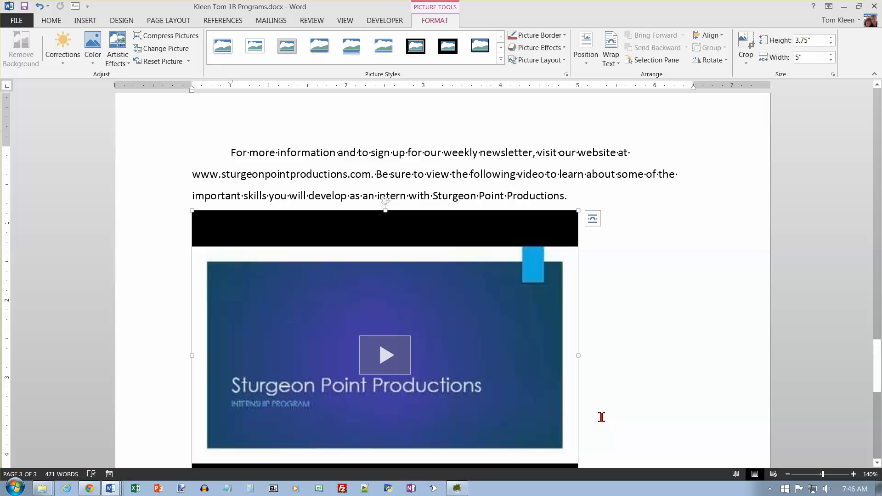
pyautogui.click(385, 356)
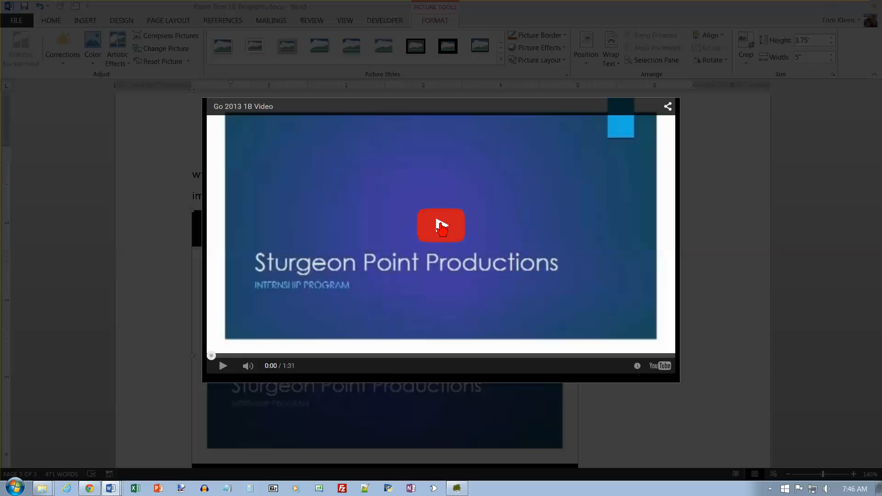
pyautogui.click(441, 226)
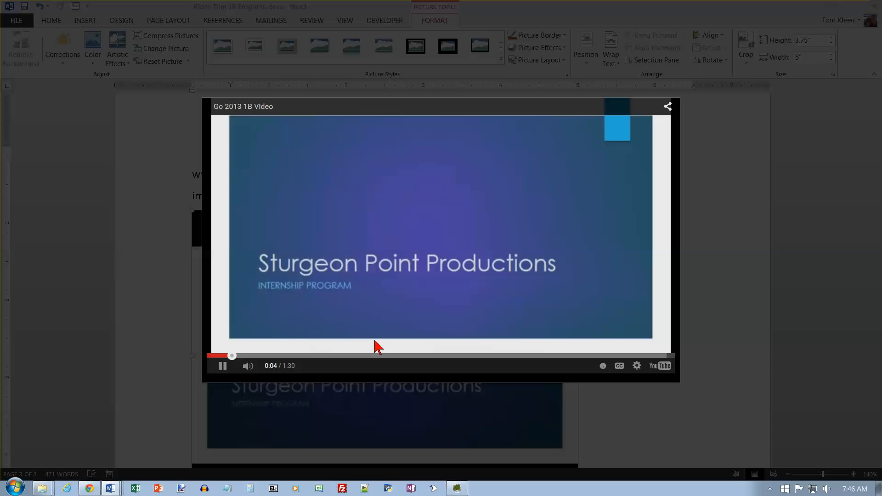
pyautogui.click(222, 365)
pyautogui.click(352, 356)
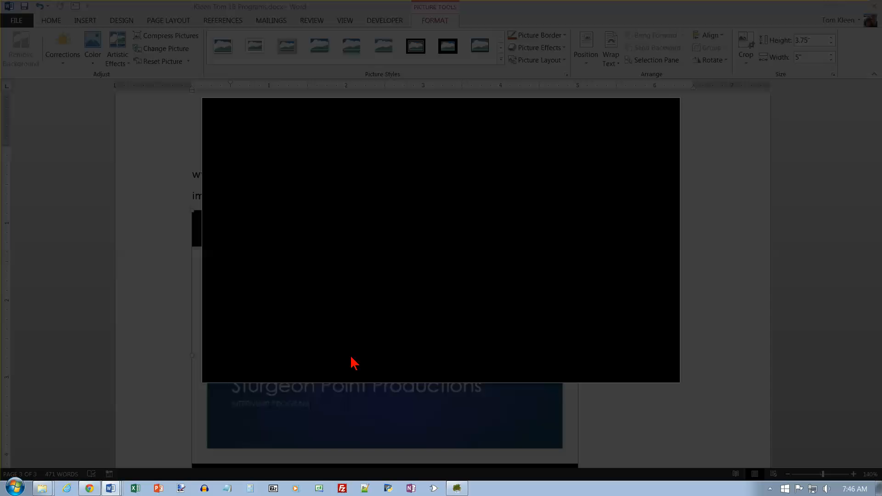
pyautogui.press('Escape')
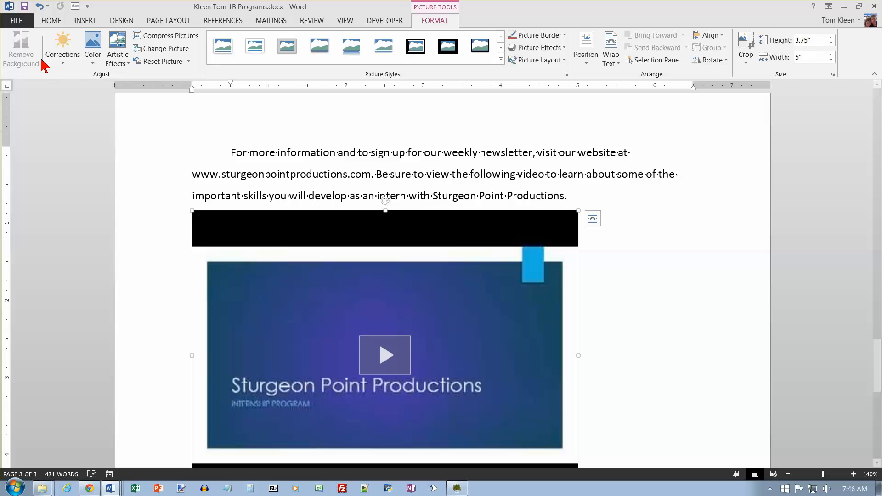
pyautogui.hotkey('ctrl', 's')
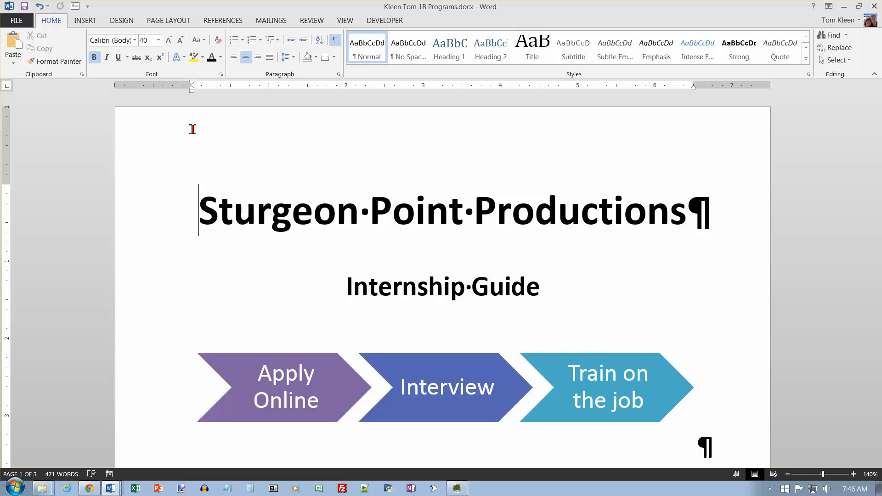
# - Show all properties of the document, open the Subject property for entry, and return to the document
pyautogui.click(16, 20)
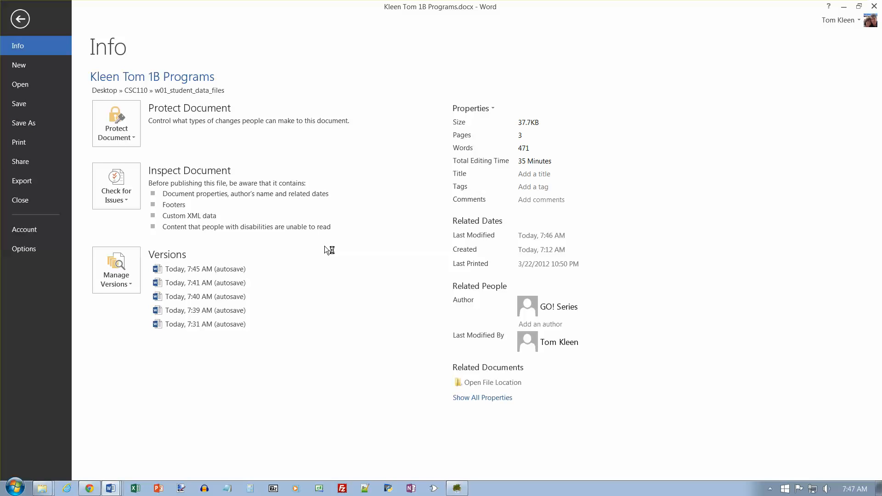
pyautogui.click(492, 108)
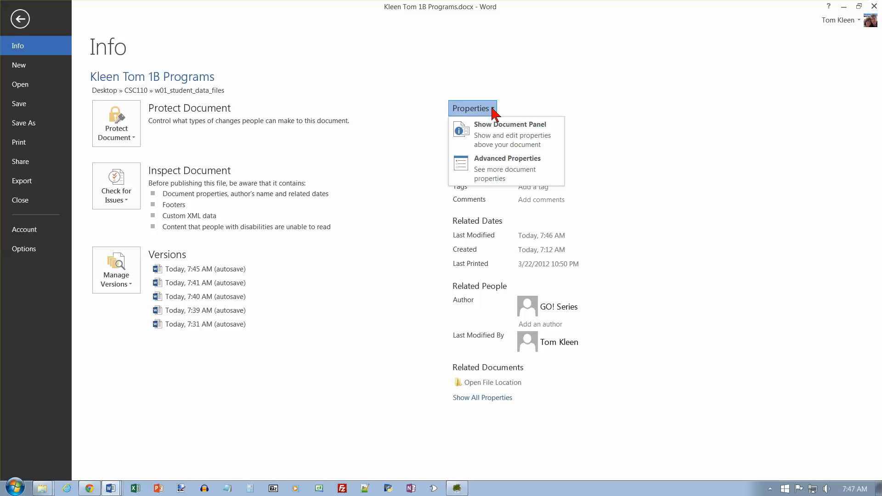
pyautogui.click(492, 109)
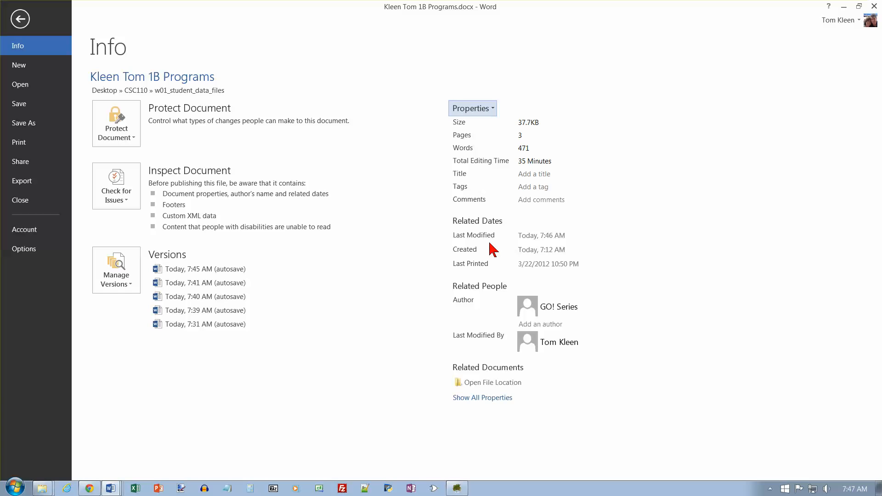
pyautogui.click(491, 398)
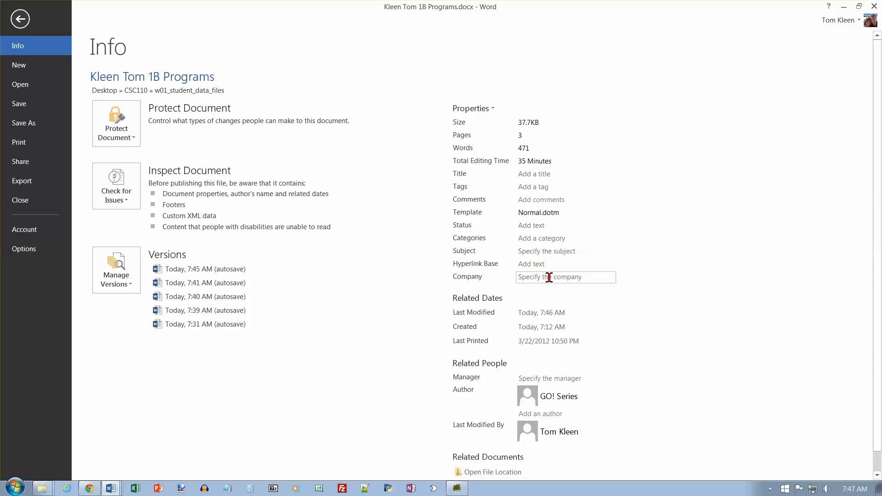
pyautogui.click(538, 251)
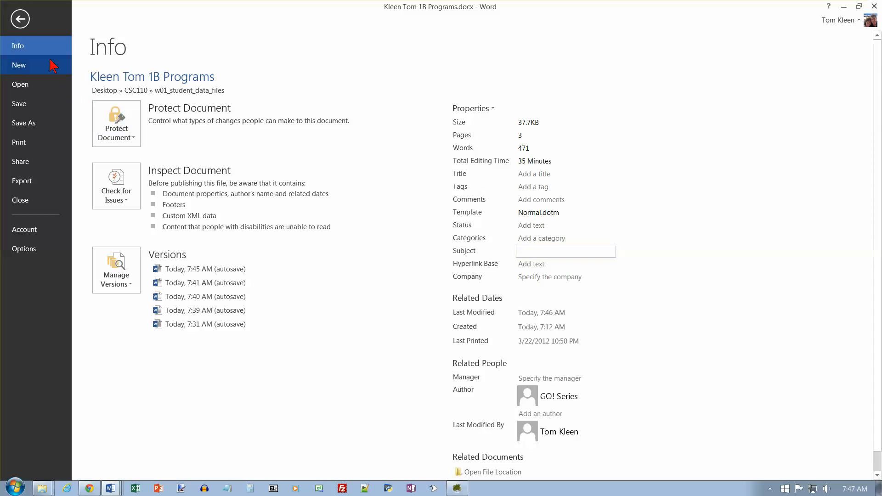
pyautogui.click(19, 19)
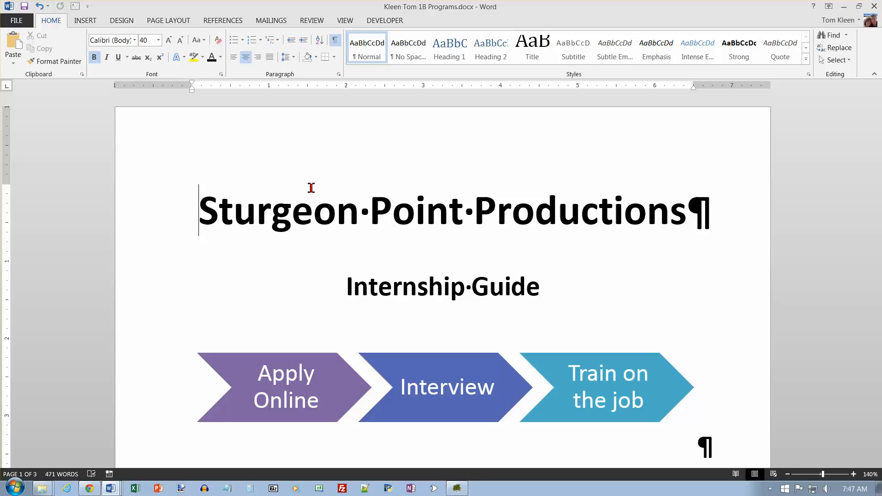
# - Open the print preview of the Internship Guide document
pyautogui.click(17, 21)
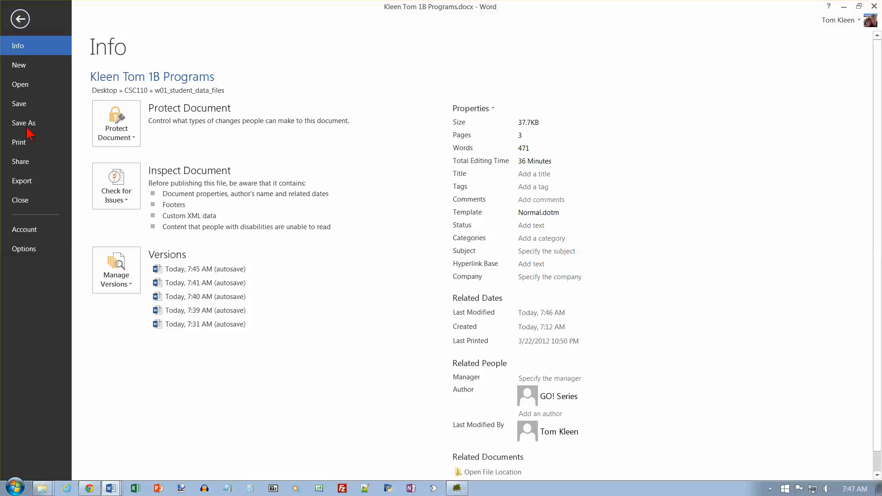
pyautogui.click(19, 144)
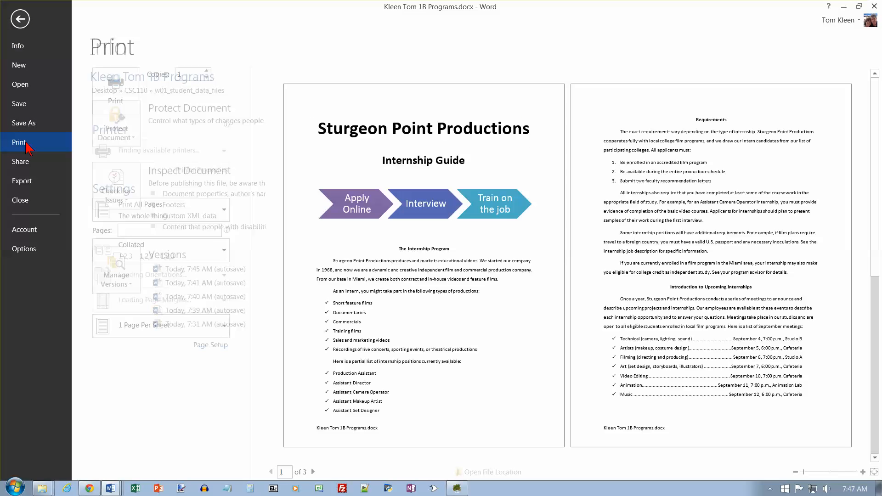